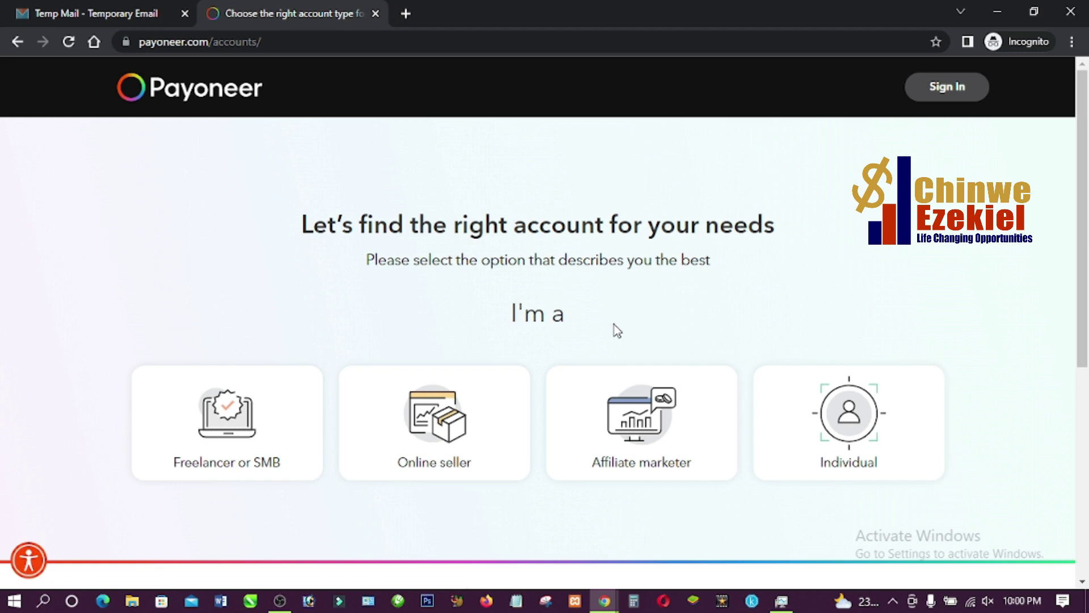
Choose Freelancer or SMB, getting paid by international clients or marketplaces, and start registering.
scroll(307, 319, "down", 2)
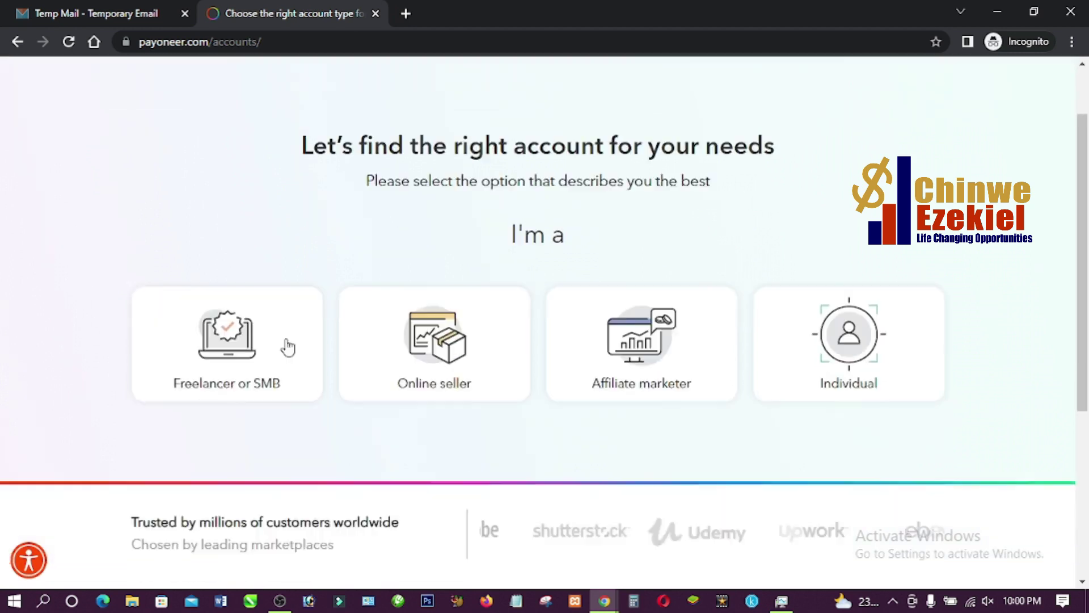
left_click(215, 312)
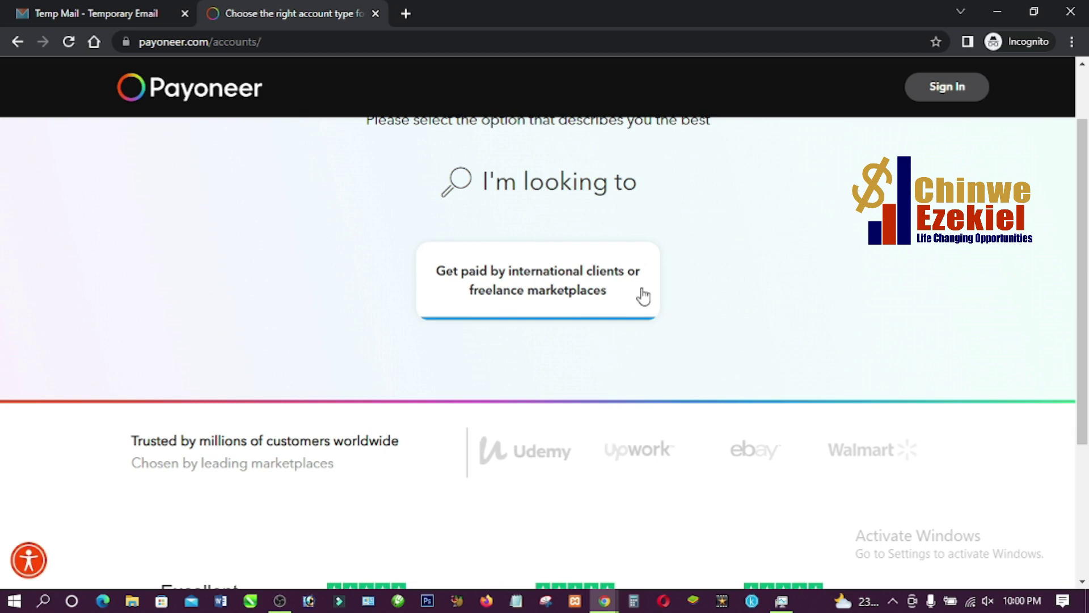
left_click(550, 296)
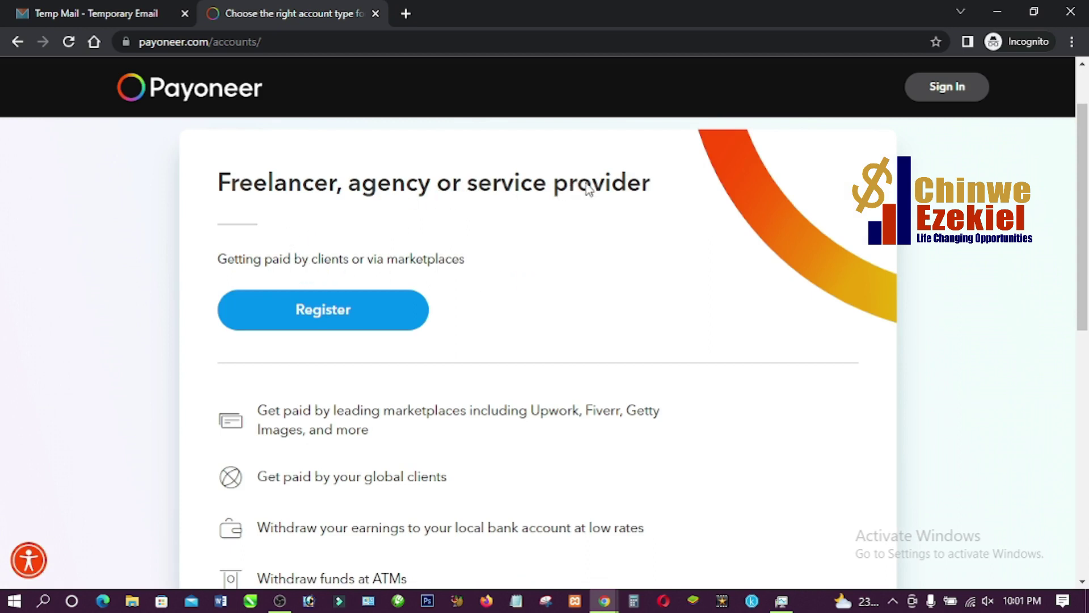
left_click(331, 316)
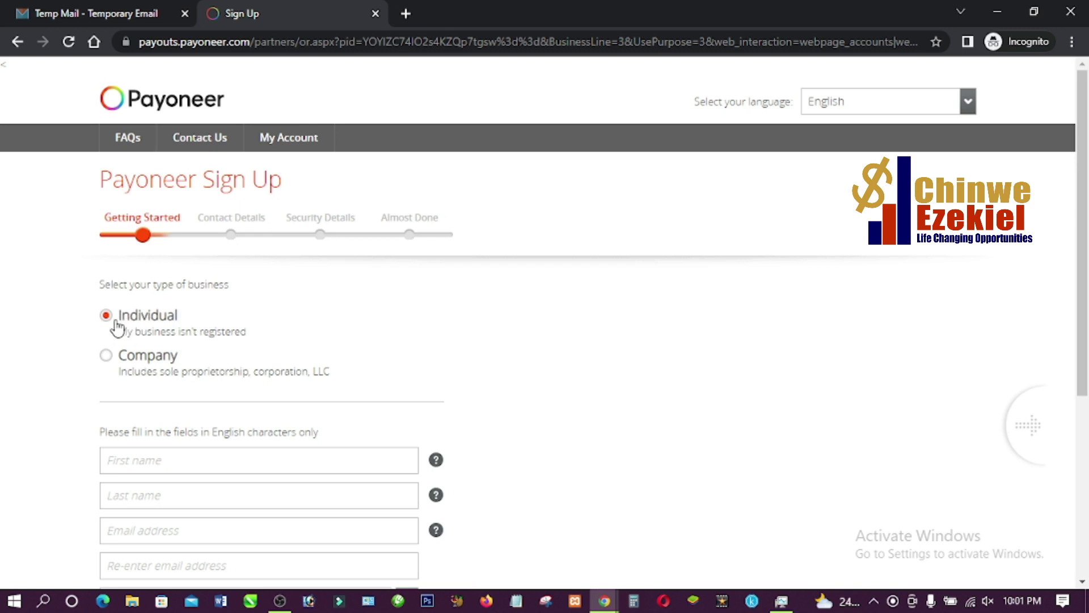
Fill in the first name, last name, e-mail and re-entered e-mail fields.
scroll(107, 321, "down", 3)
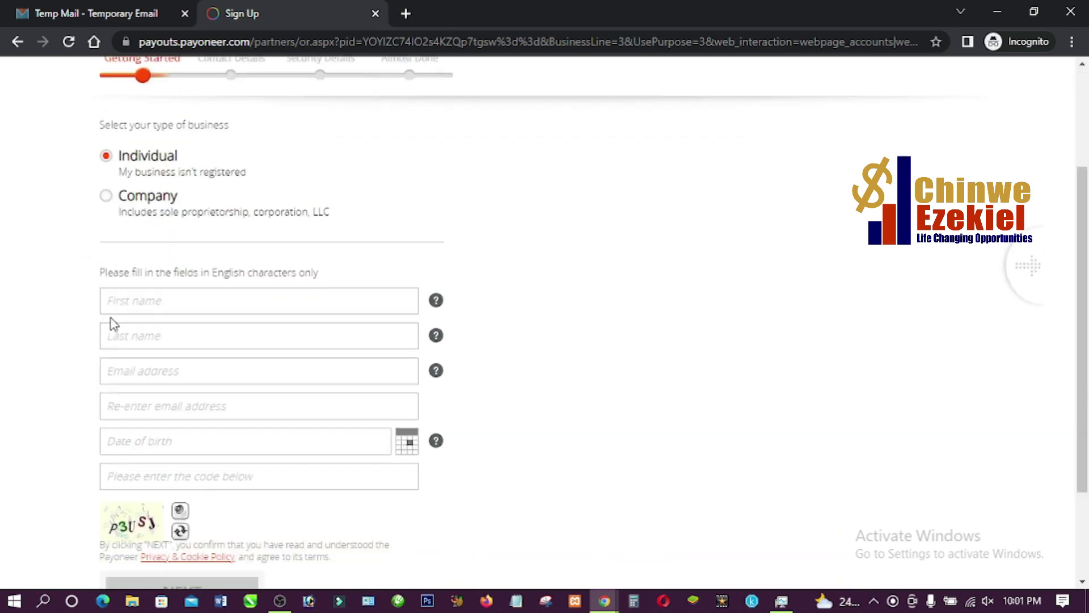
left_click(142, 301)
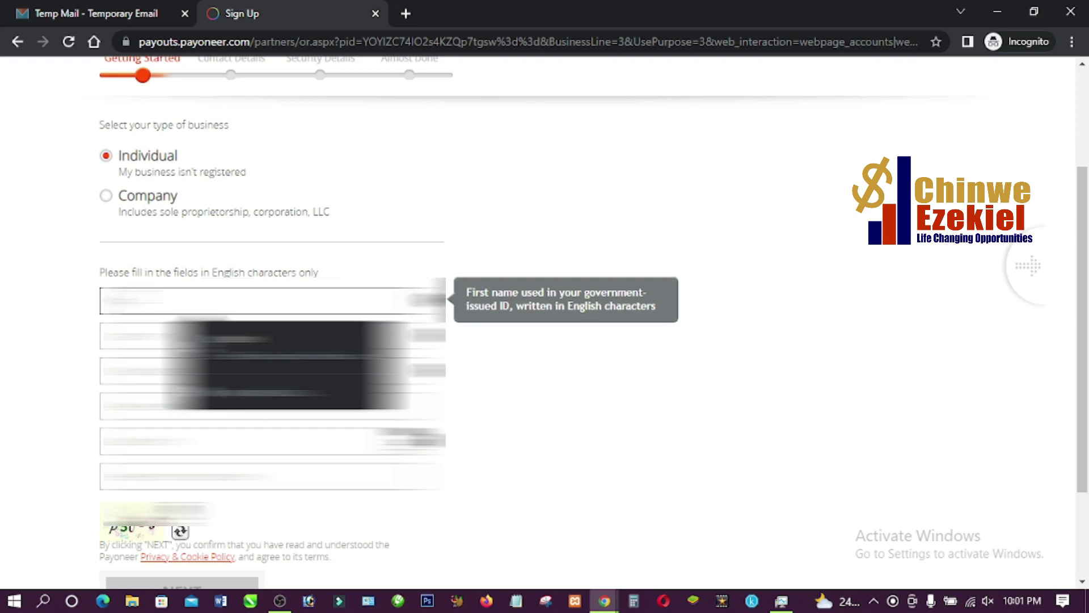
key("Escape")
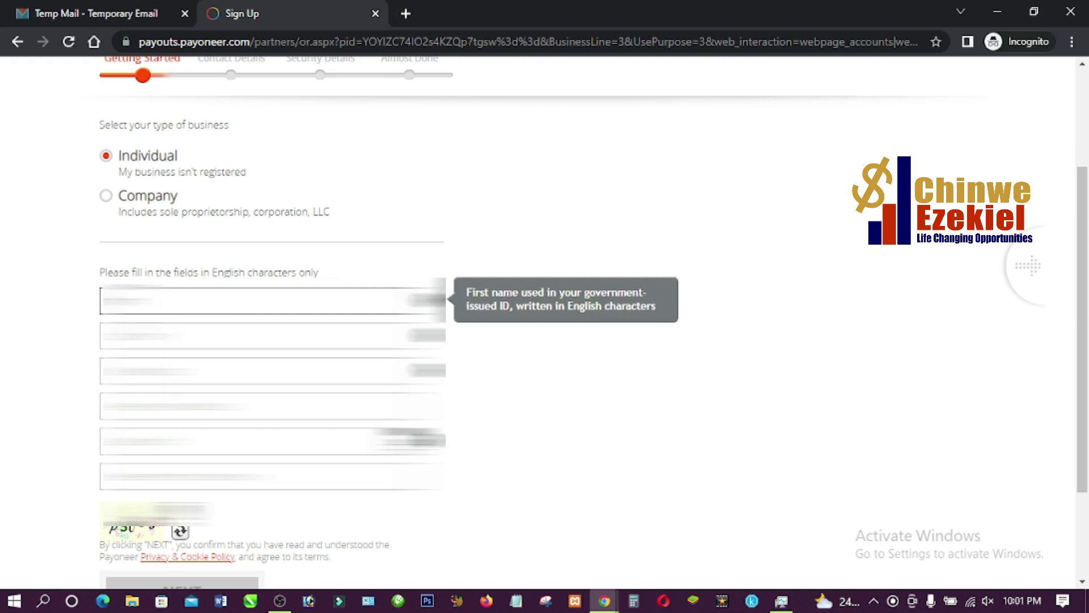
left_click(141, 335)
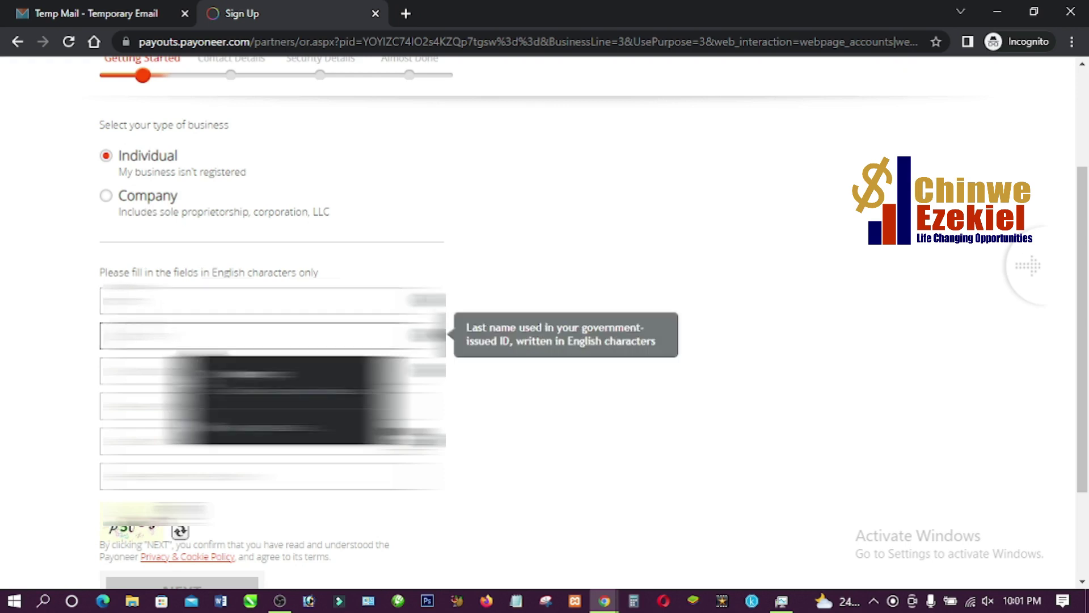
key("Escape")
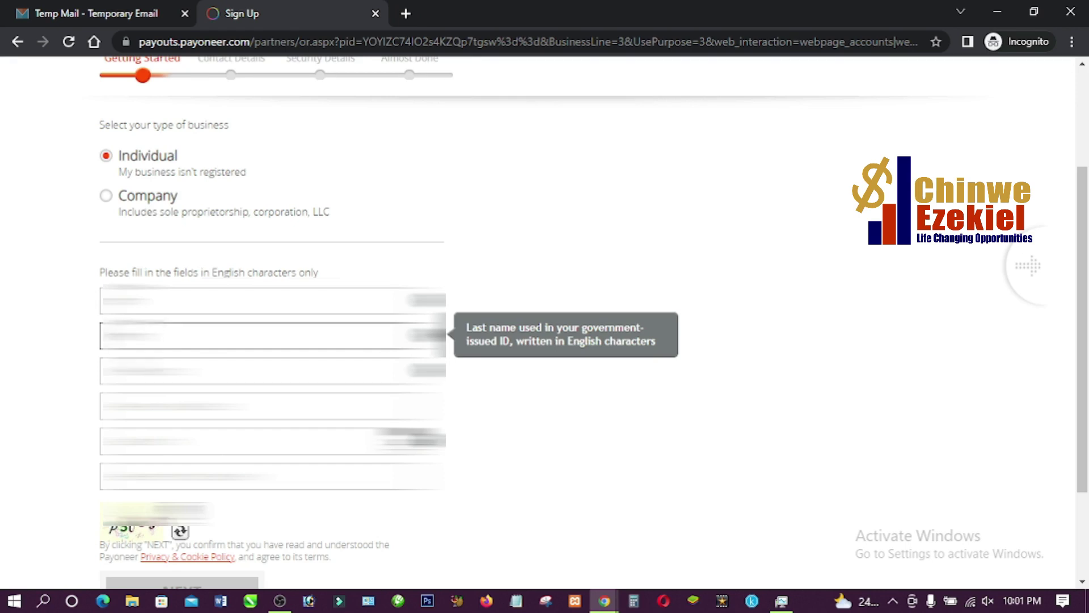
key("Tab")
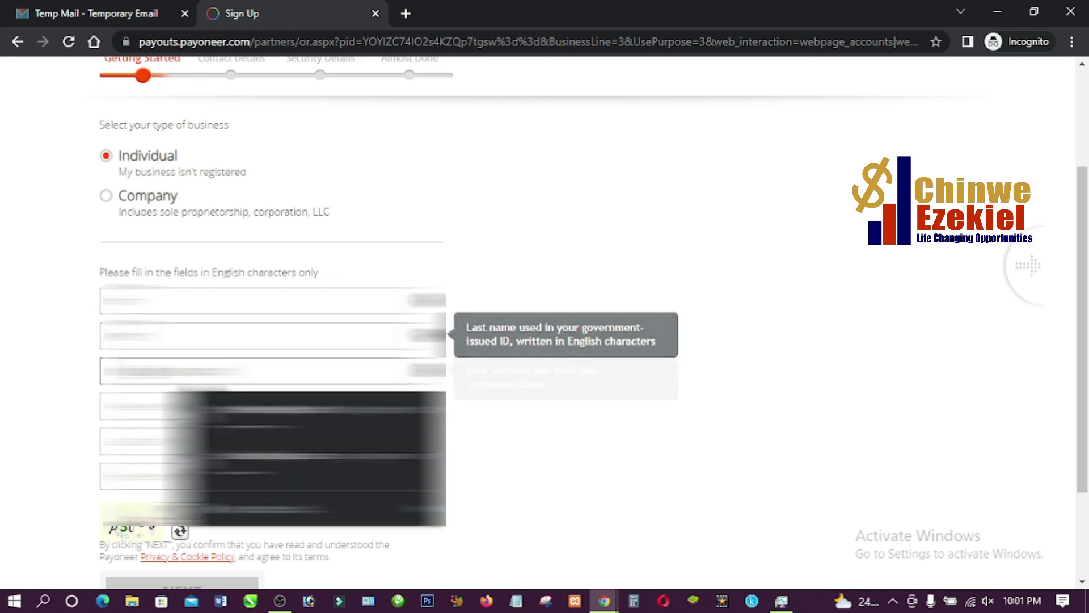
key("Escape")
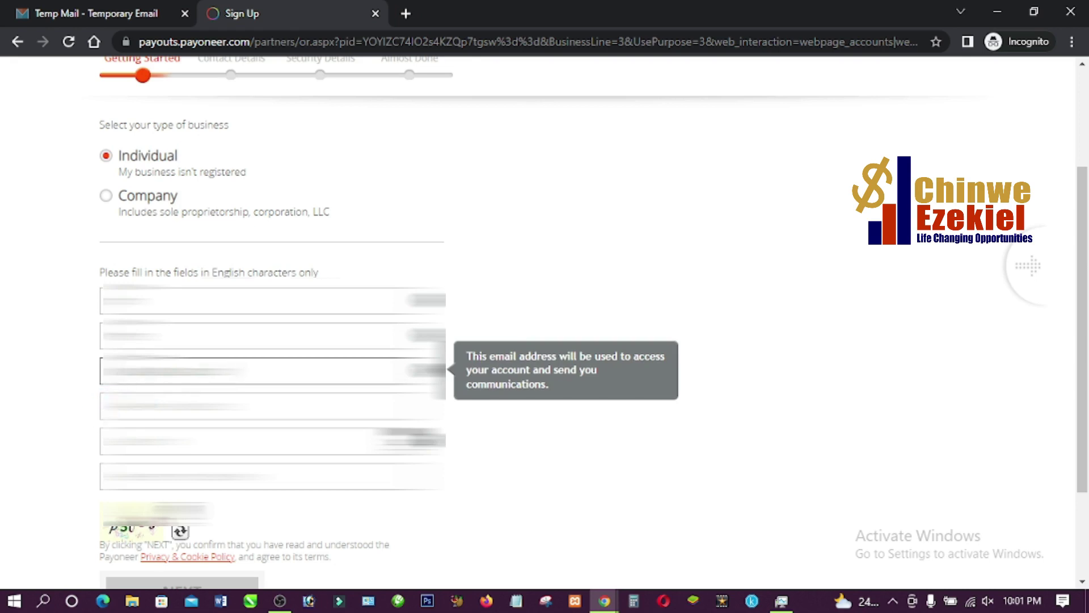
key("Tab")
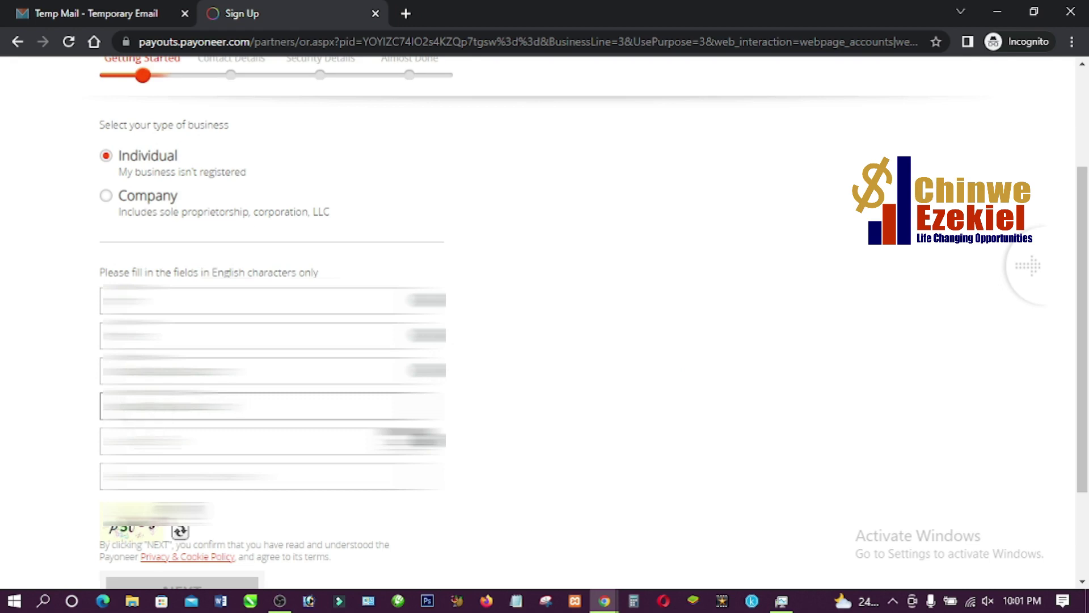
key("Tab")
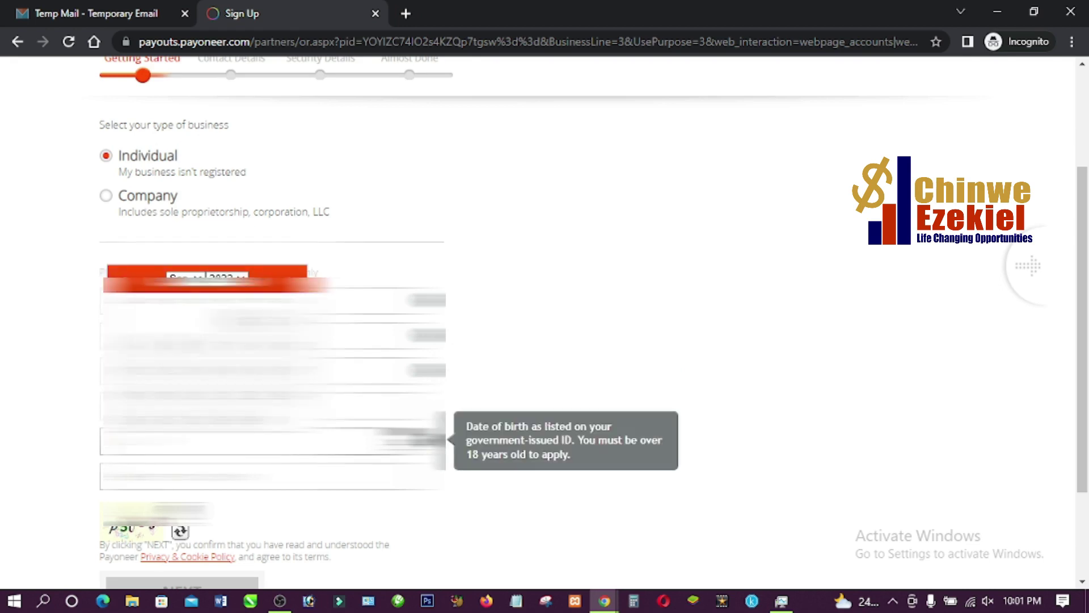
Pick the birth year for the date of birth and type the image security code.
left_click(227, 276)
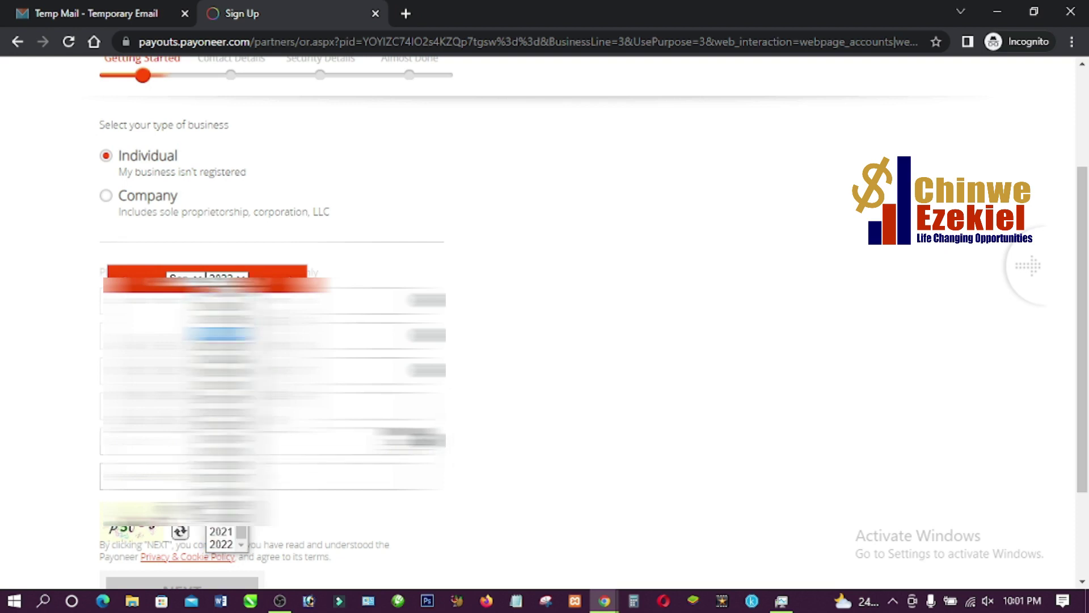
scroll(221, 397, "up", 10)
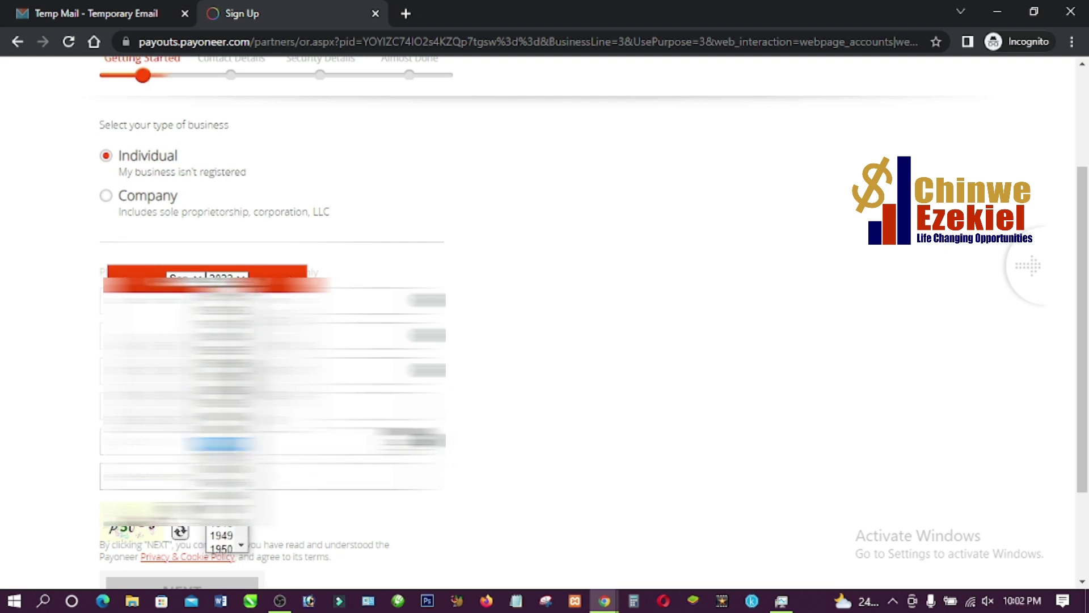
scroll(221, 416, "down", 1)
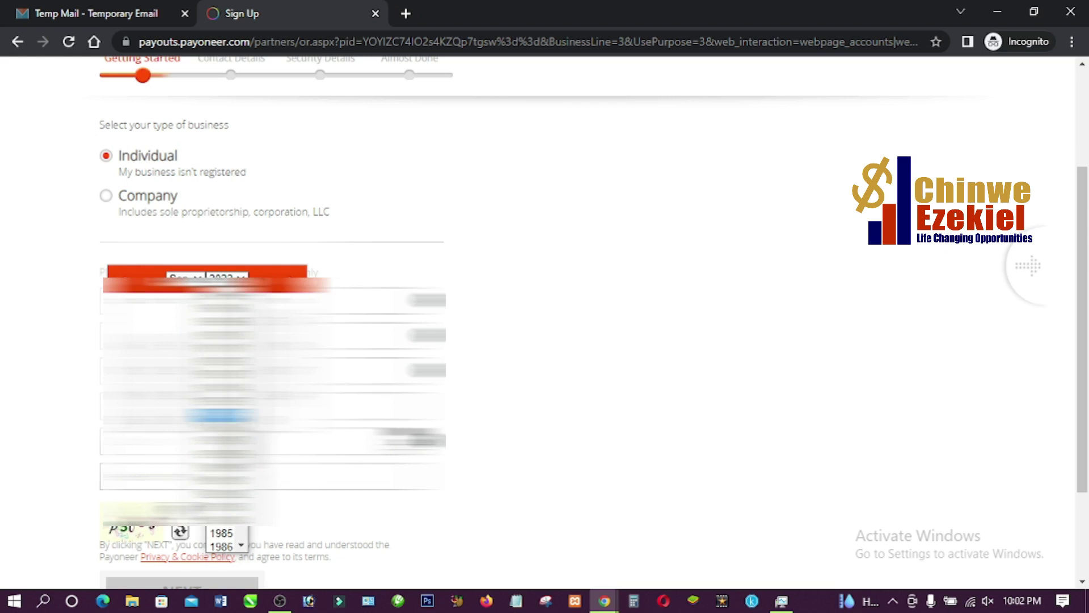
left_click(221, 416)
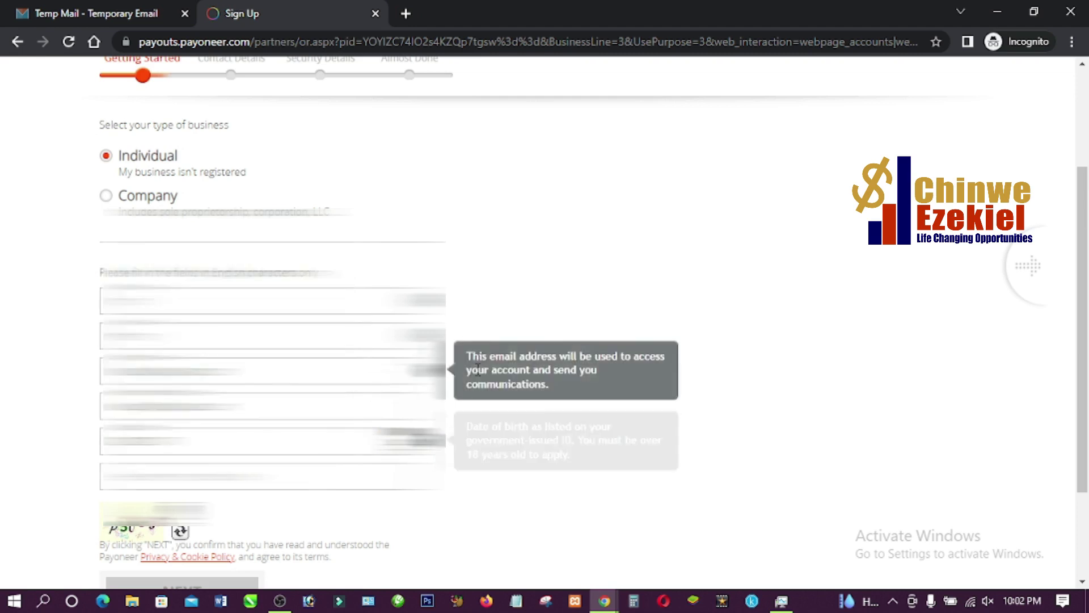
scroll(476, 369, "down", 1)
scroll(477, 370, "down", 1)
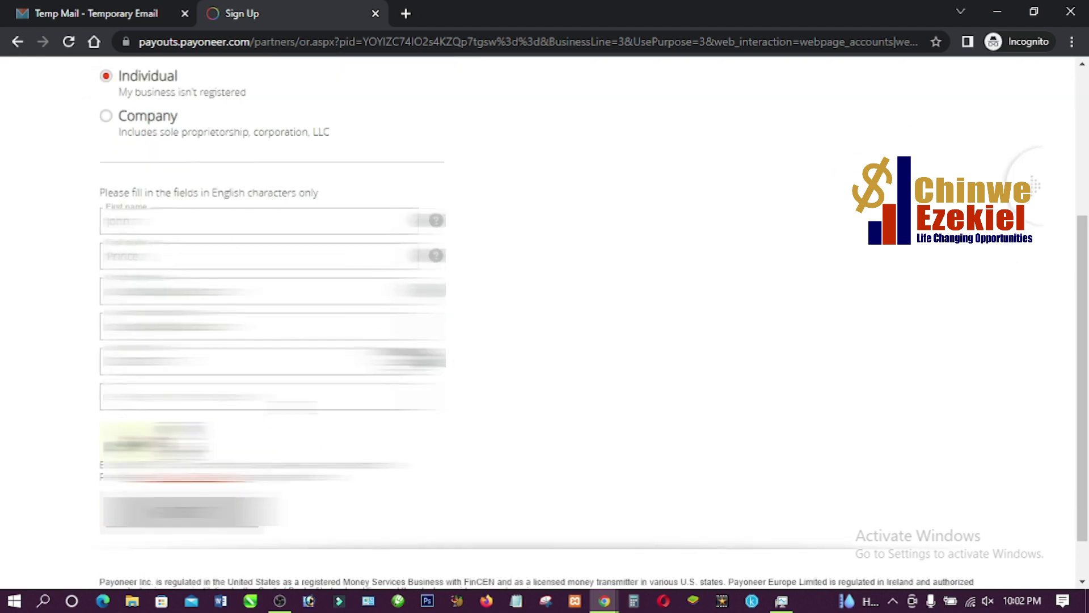
left_click(272, 396)
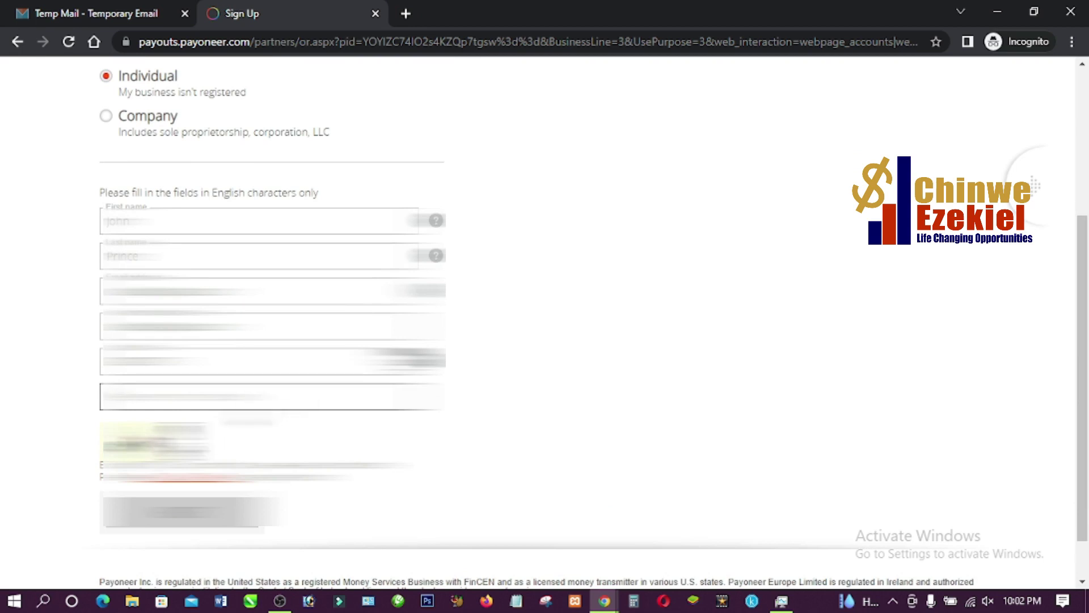
type("p3")
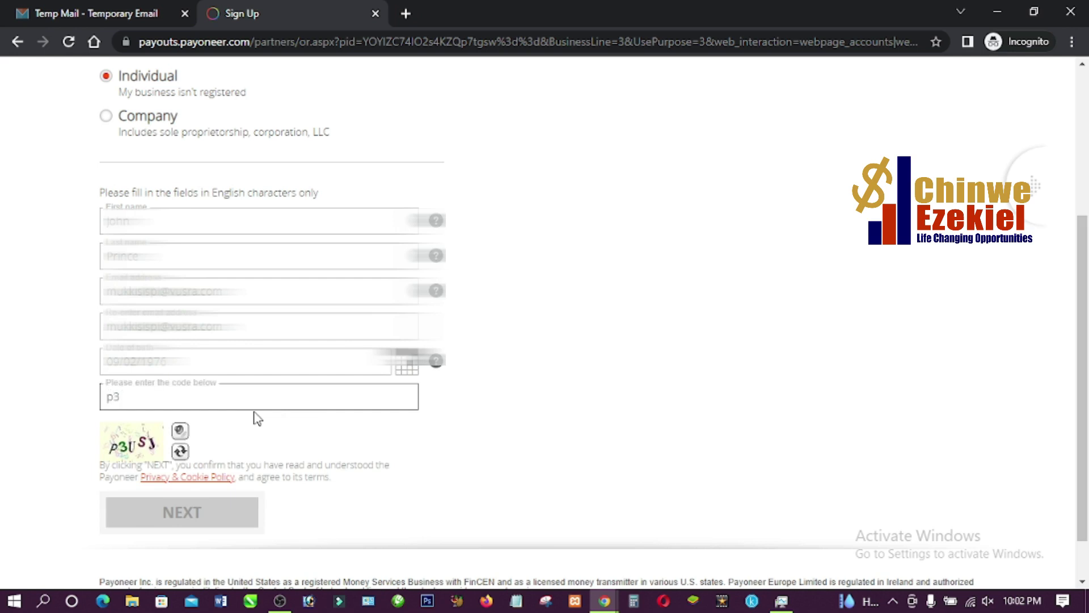
type("USJ")
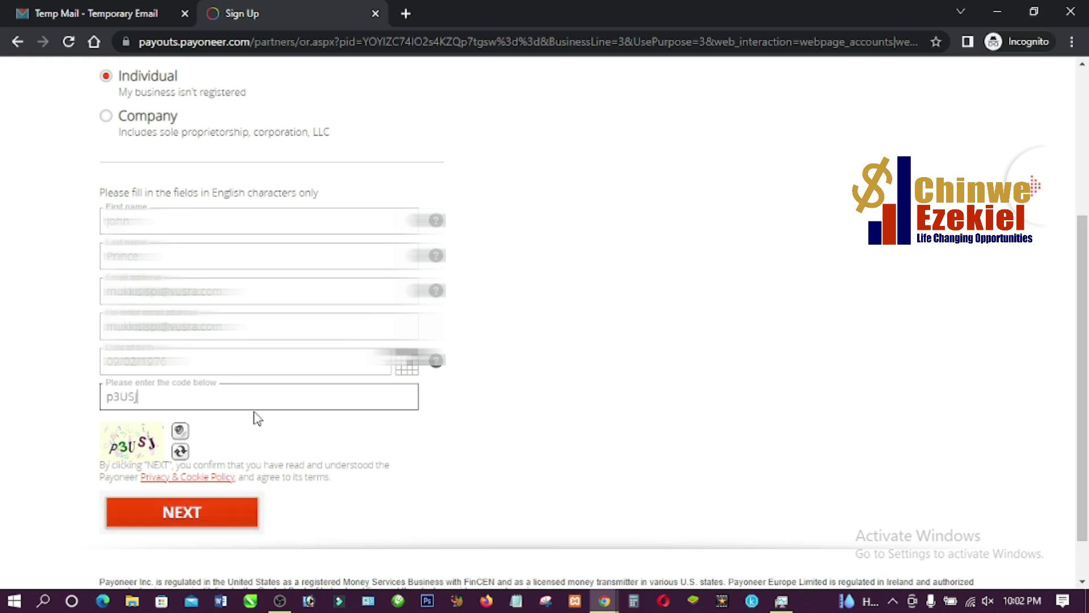
Submit the first step, then enter the street address, city and postal code on Contact Details.
left_click(188, 514)
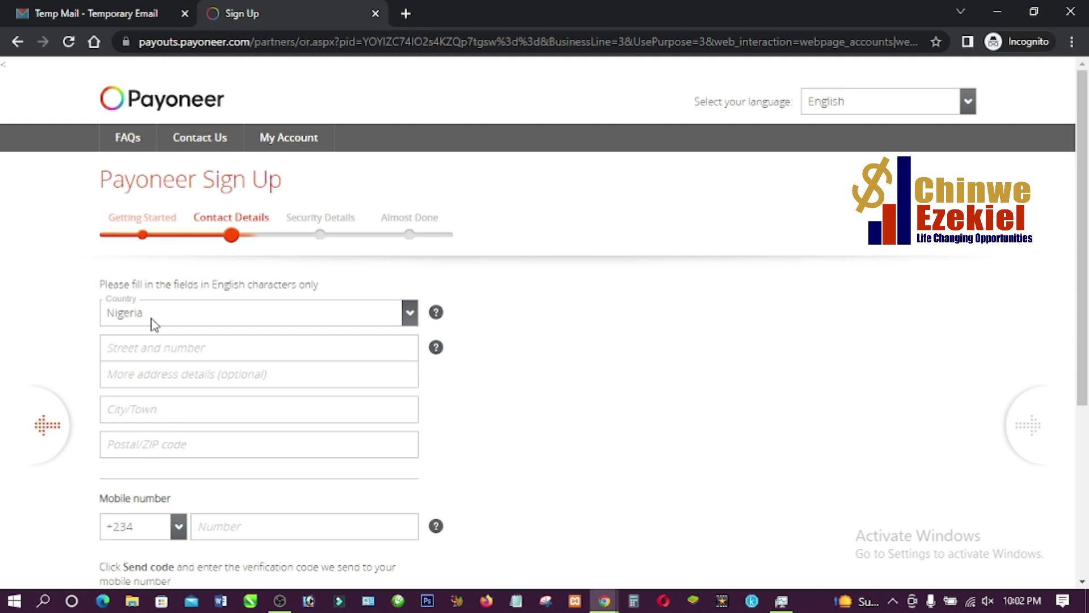
left_click(169, 355)
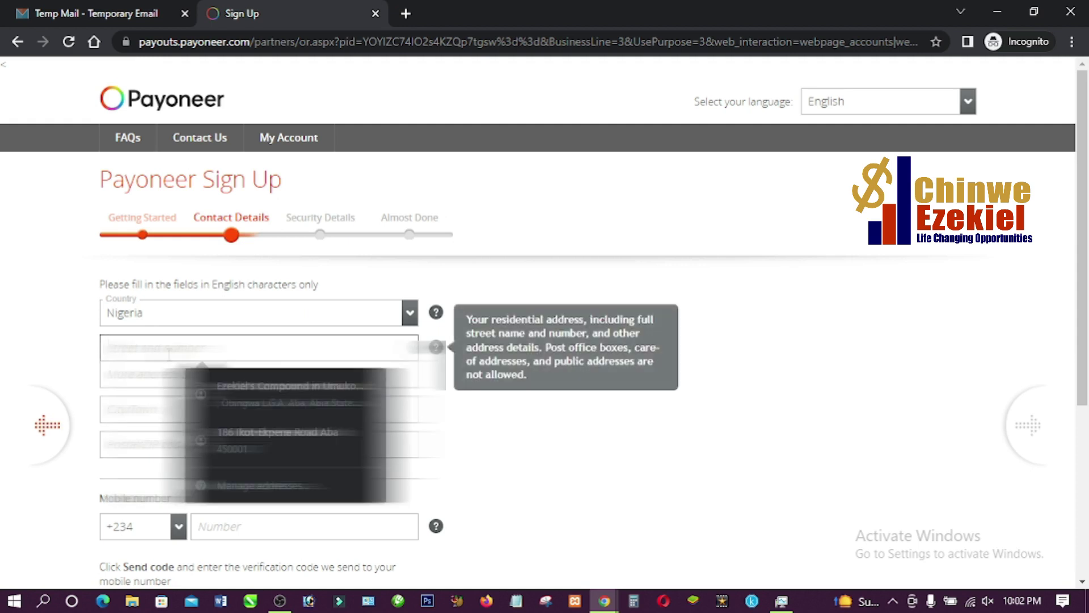
type("2")
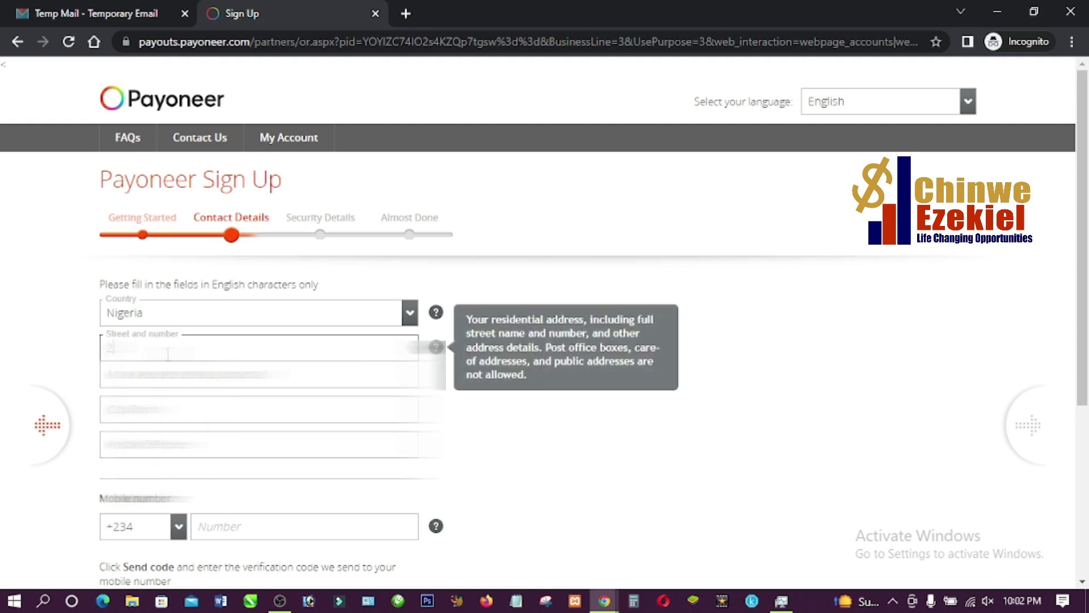
type("3")
left_click(212, 410)
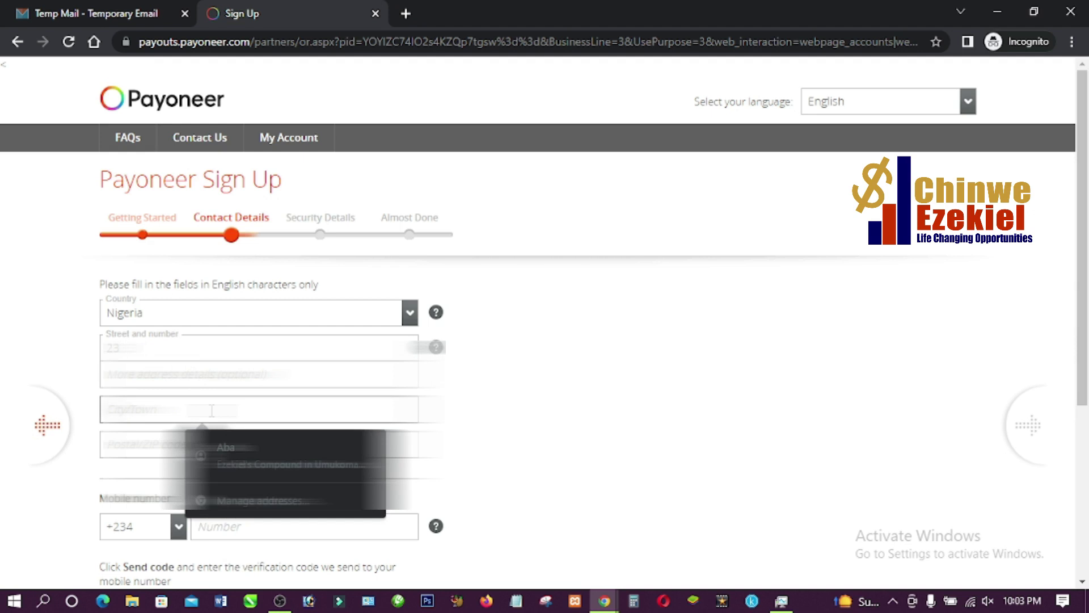
type("a")
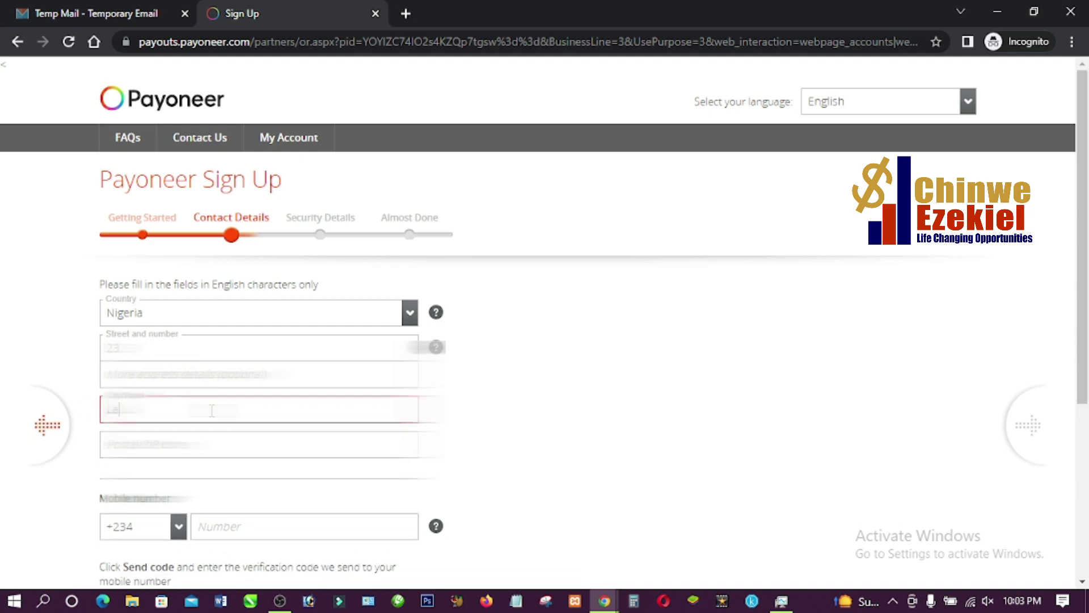
type("gos")
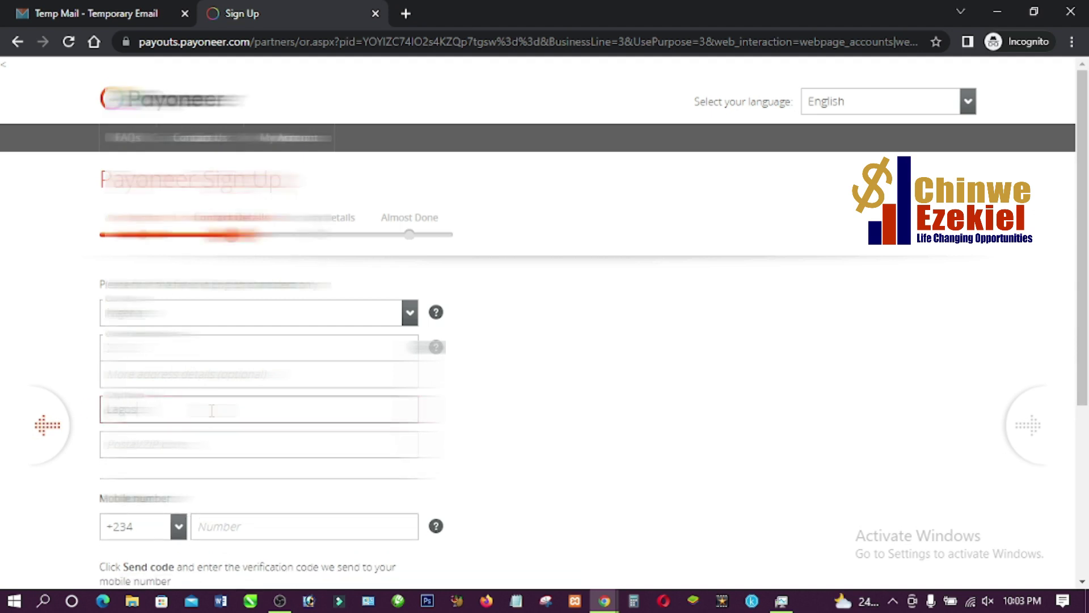
left_click(199, 445)
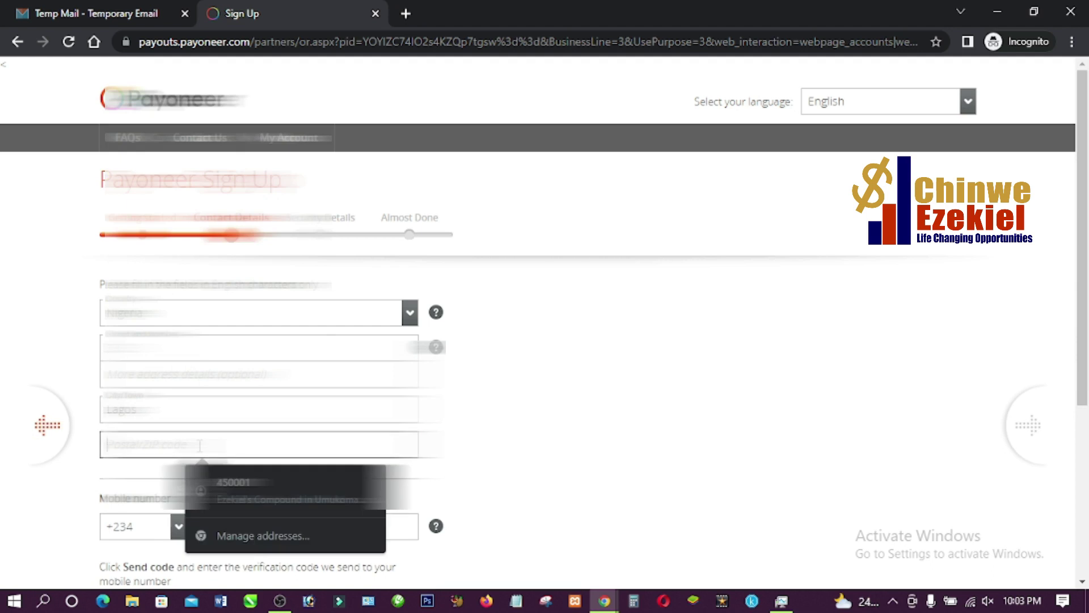
type("100012")
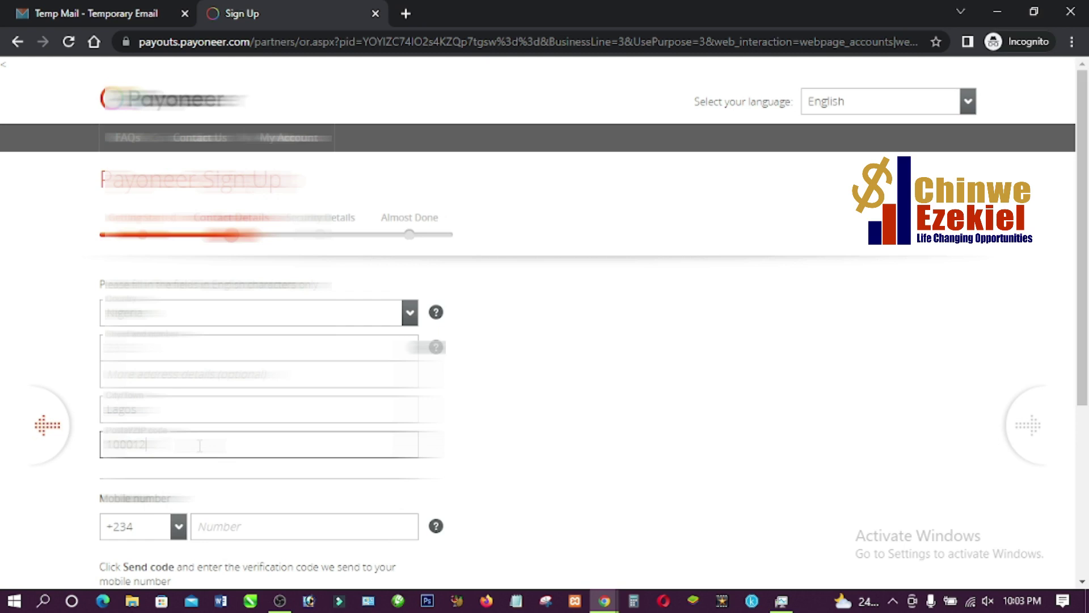
Send a text code to the mobile number, enter the received verification code, and continue.
scroll(199, 444, "down", 2)
left_click_drag(199, 445, 293, 446)
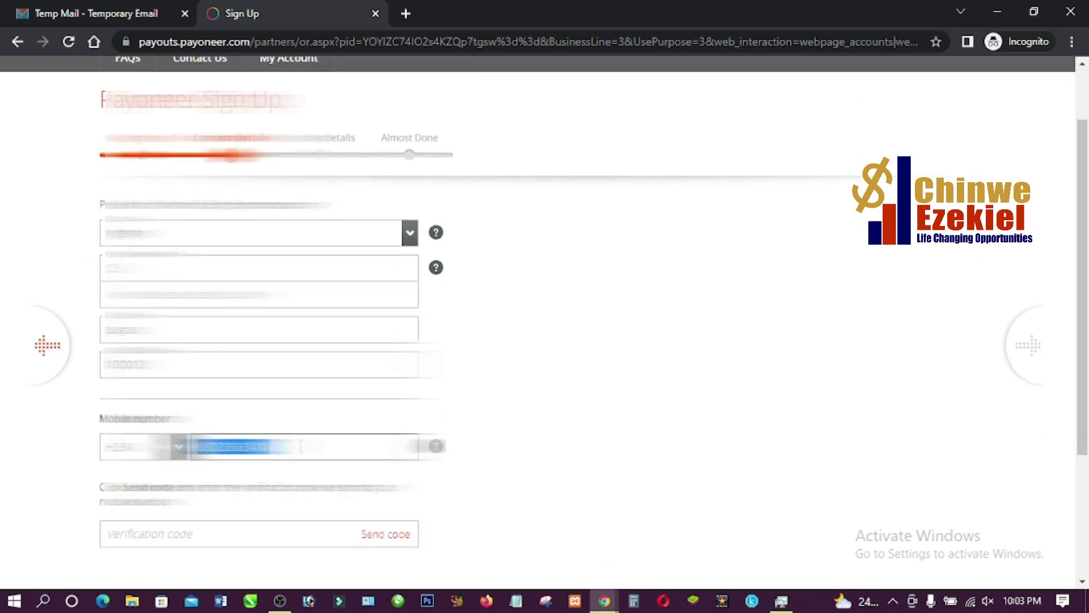
scroll(300, 447, "down", 3)
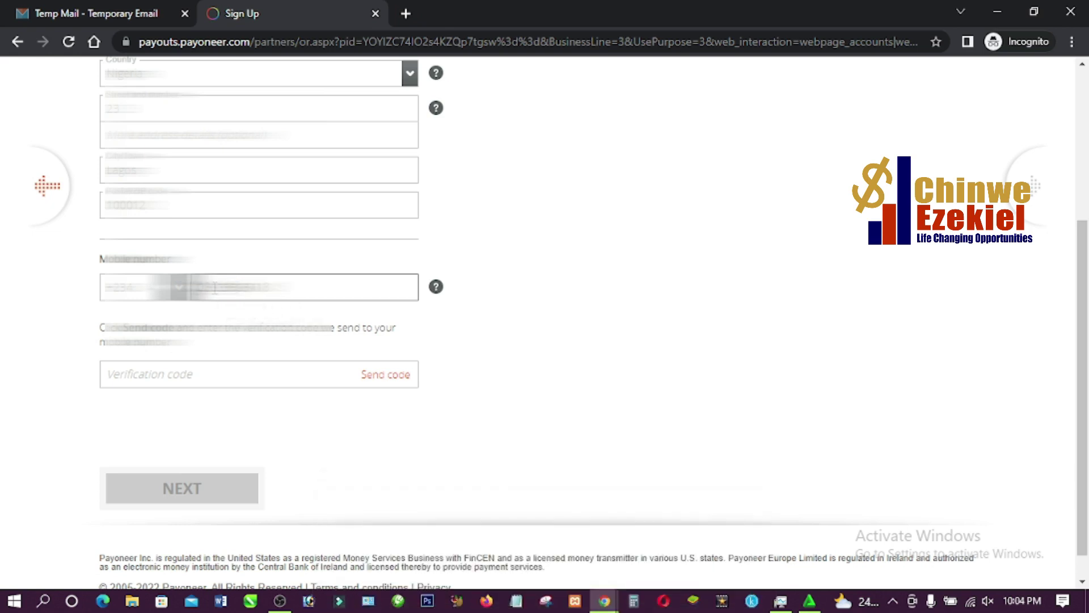
left_click(385, 375)
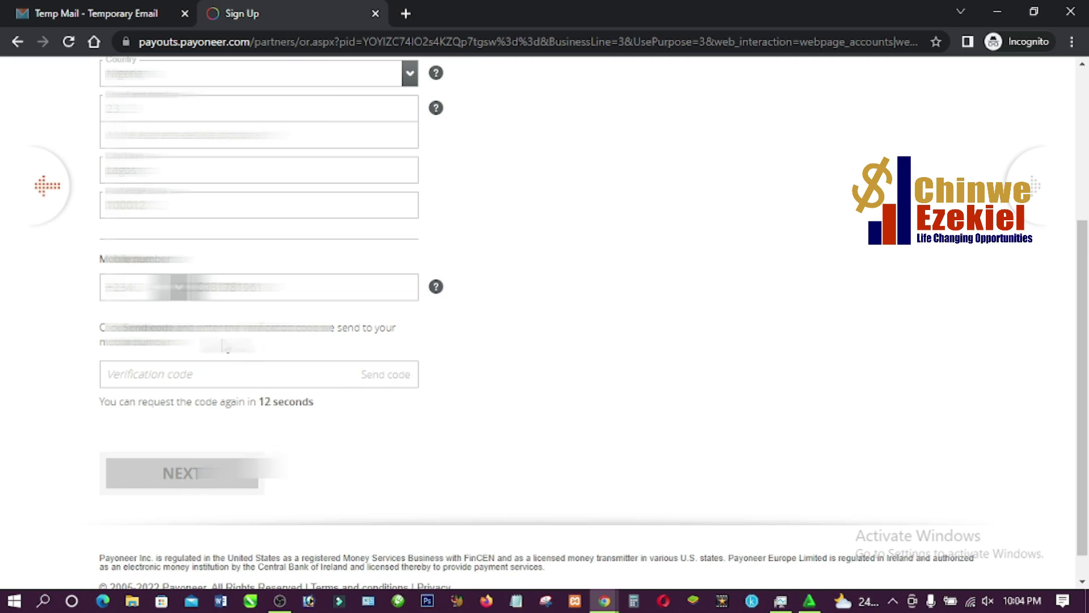
left_click(220, 368)
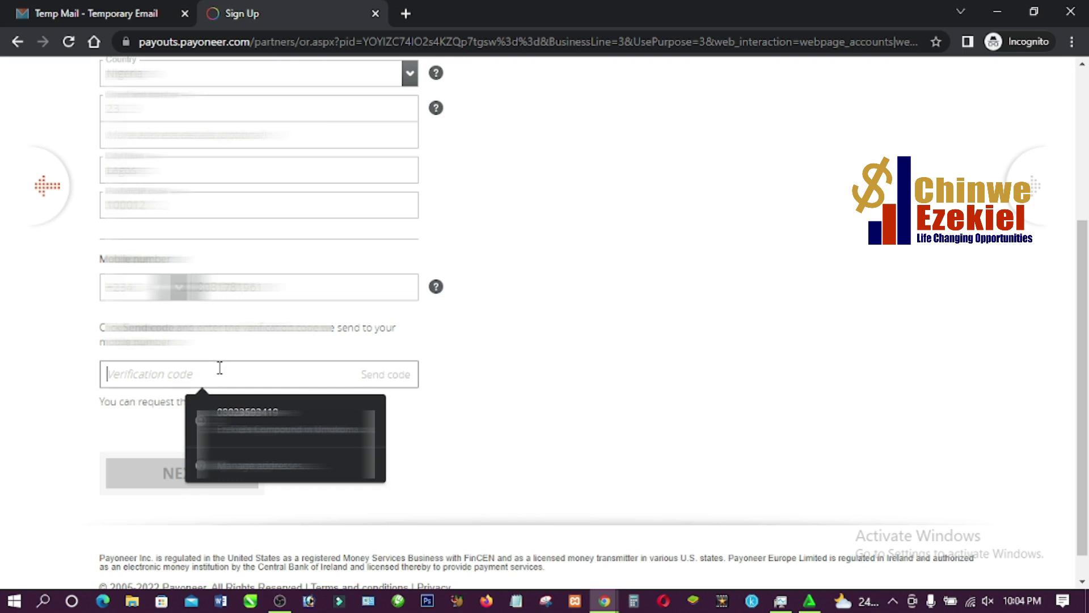
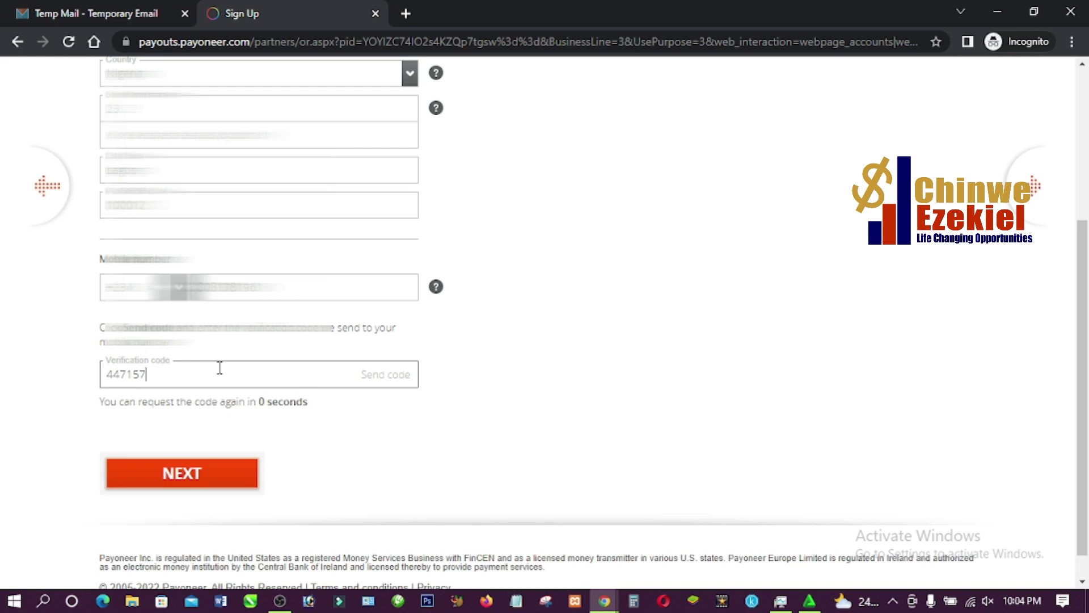
left_click(210, 478)
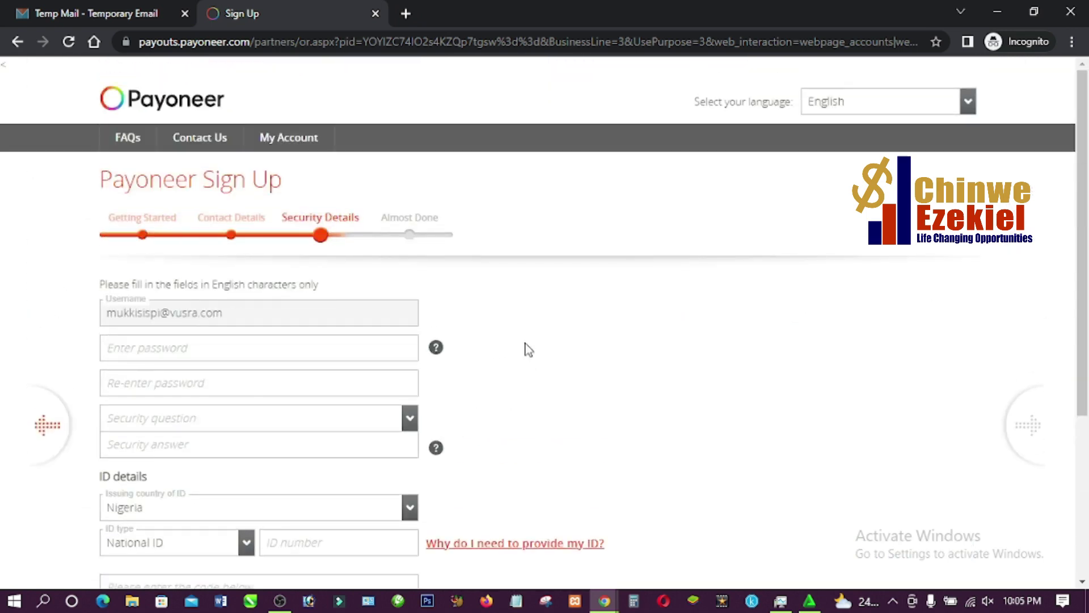
Type the account password in Enter password and again in Re-enter password.
left_click(373, 348)
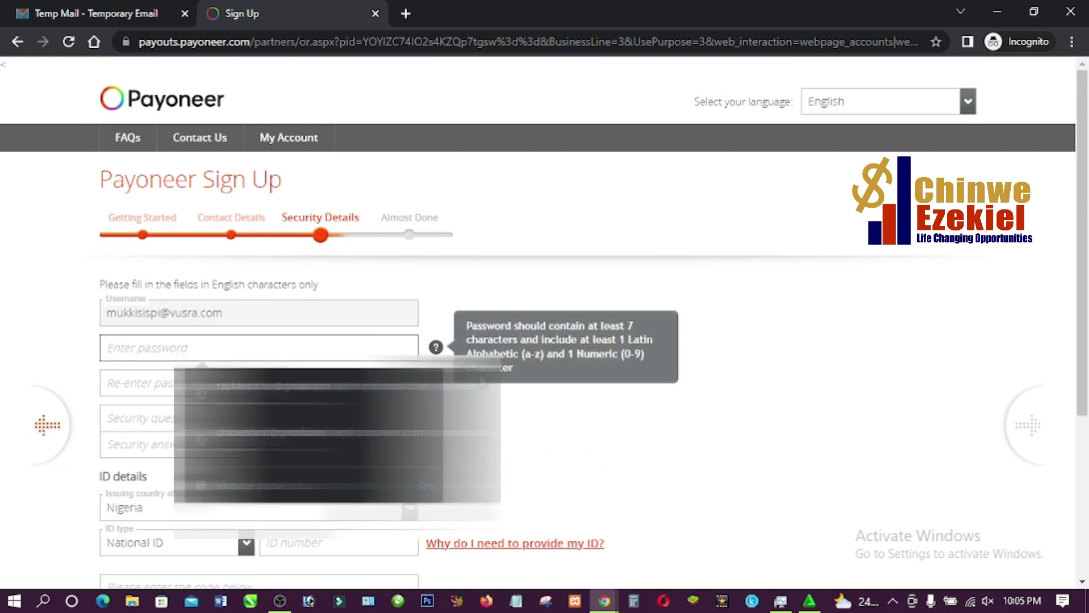
left_click(515, 426)
left_click(326, 343)
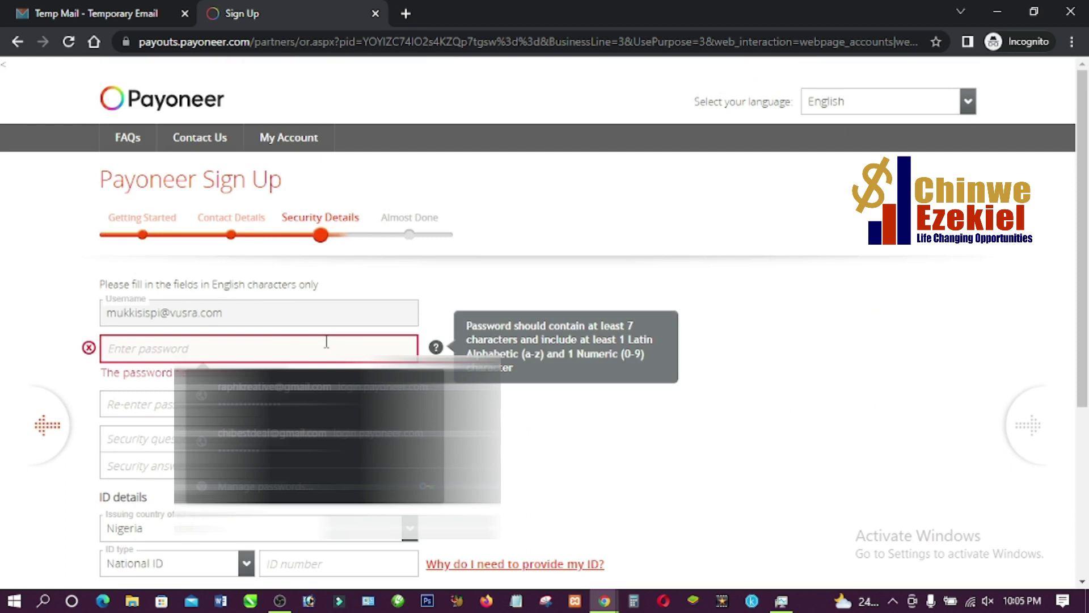
type("*********")
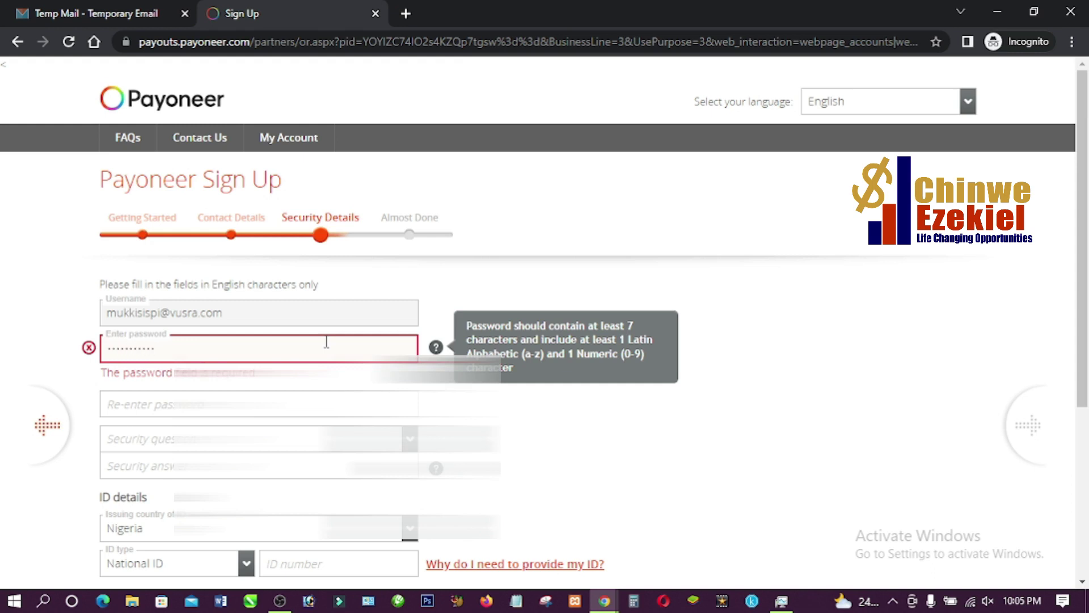
left_click(286, 412)
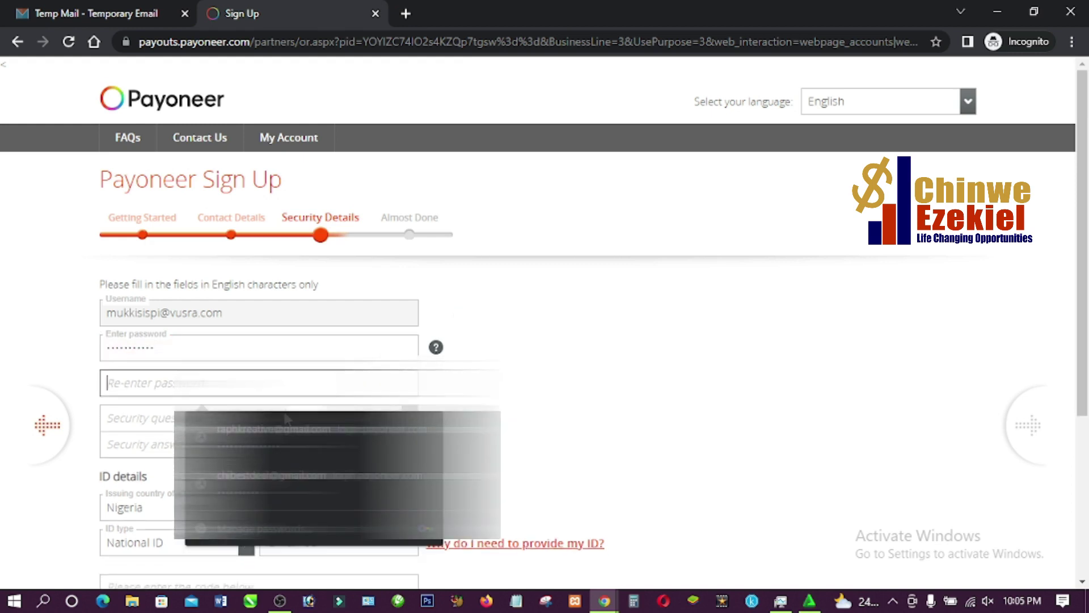
type("*********")
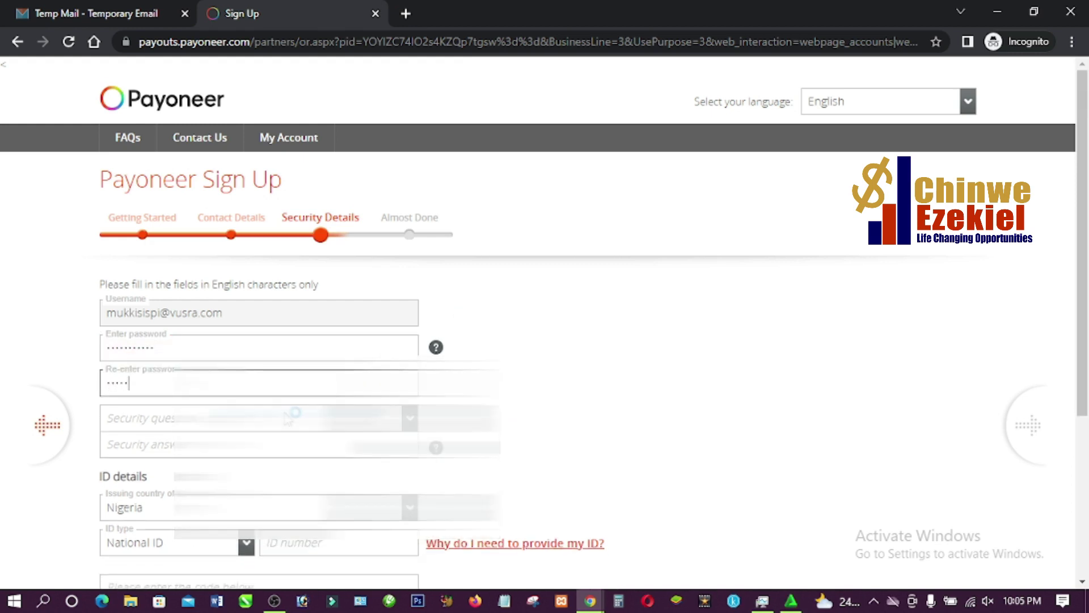
type("**")
scroll(413, 412, "down", 1)
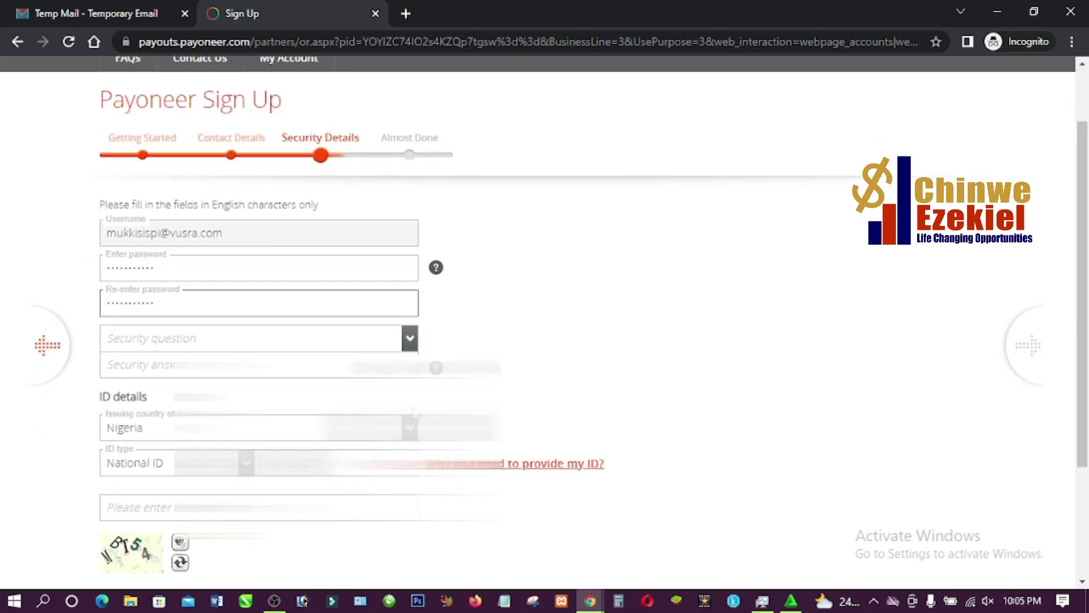
left_click(410, 339)
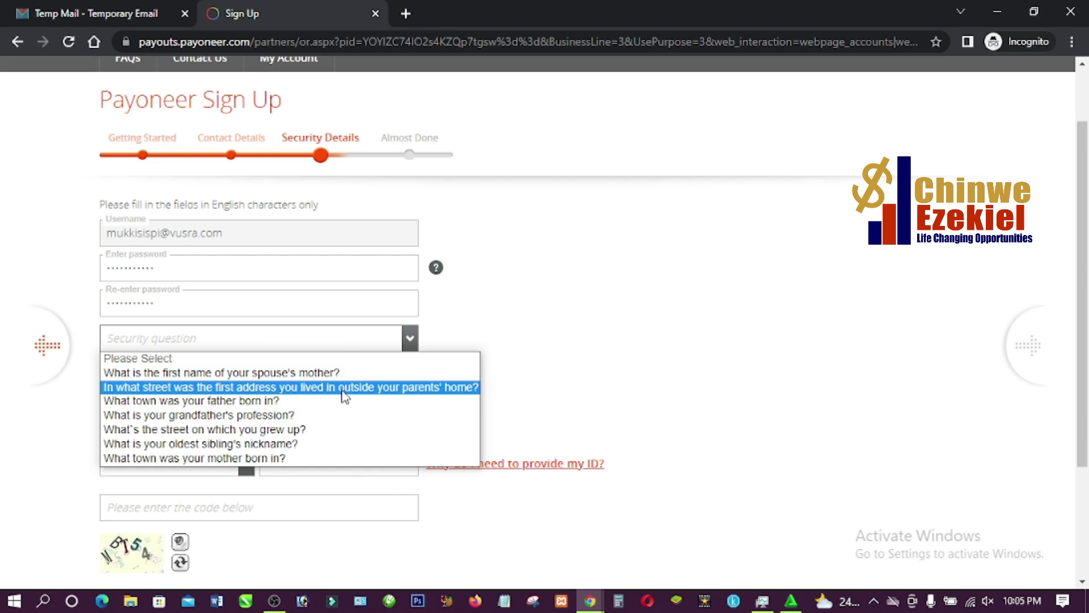
Select 'What town was your father born in?' and type the security answer.
left_click(285, 404)
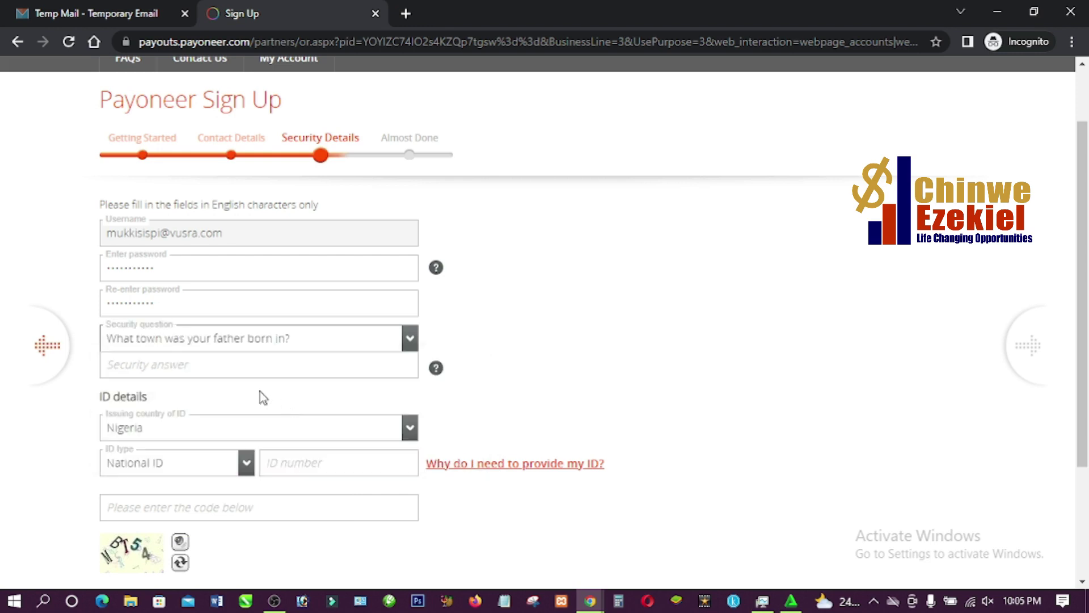
left_click(259, 372)
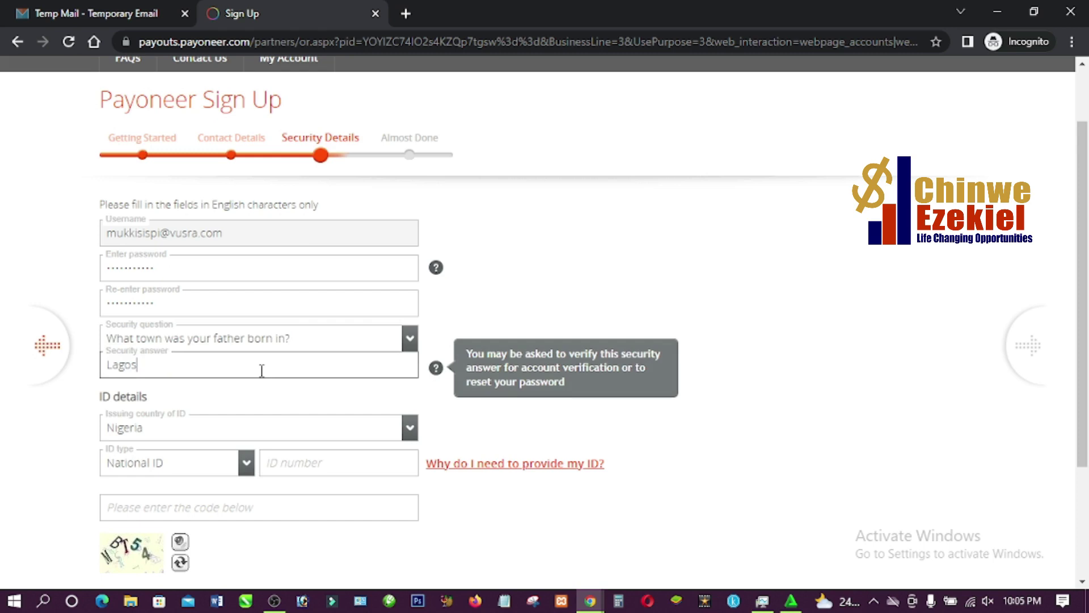
scroll(262, 370, "down", 1)
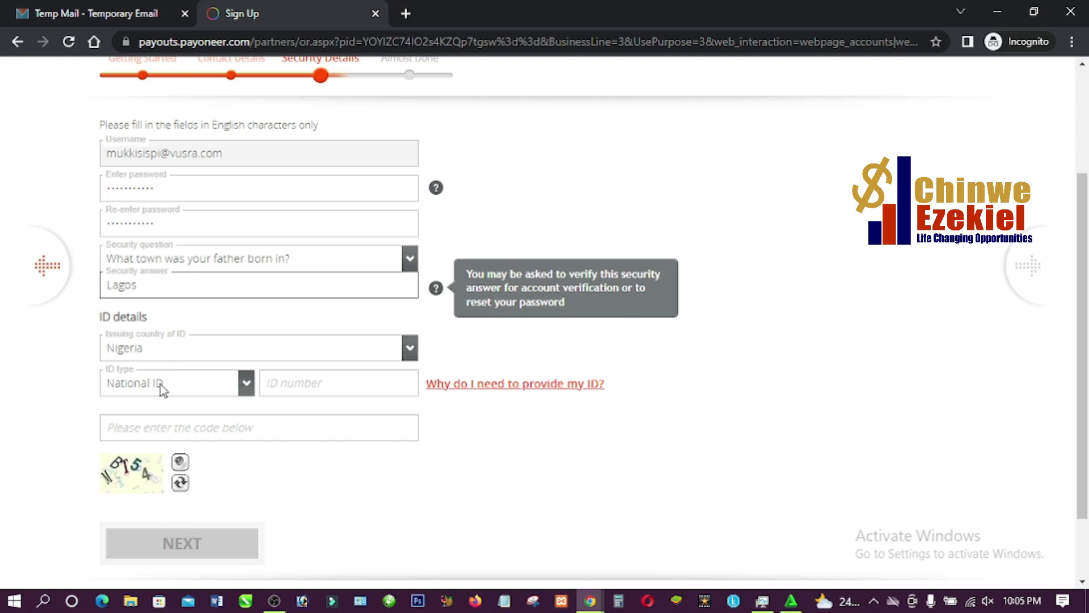
Set the ID type to National ID after trying Driving License and Passport, then enter the ID number.
left_click(246, 383)
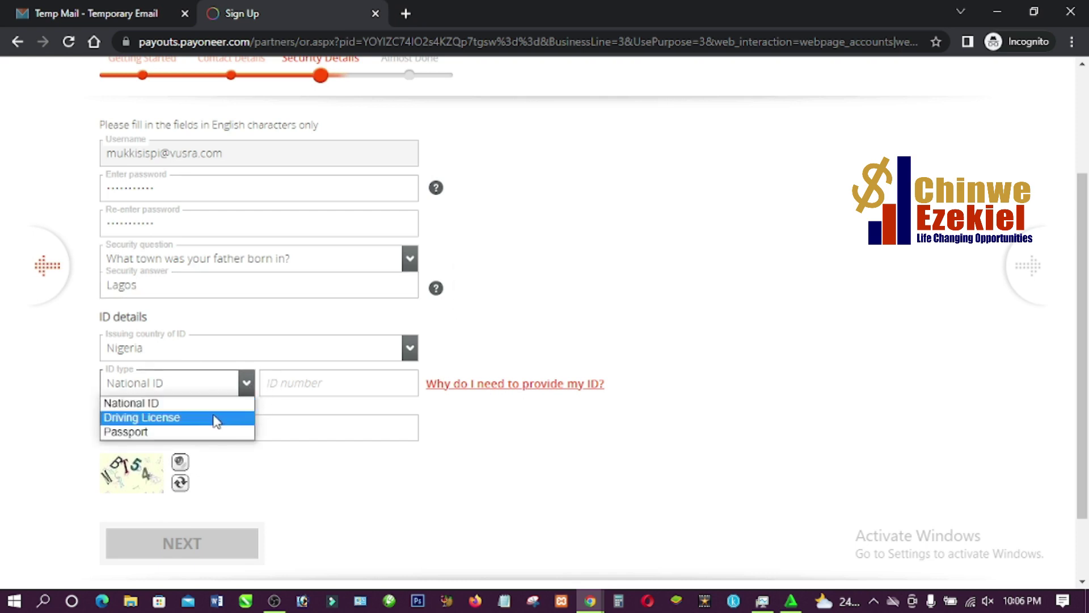
left_click(216, 418)
left_click(245, 382)
left_click(177, 430)
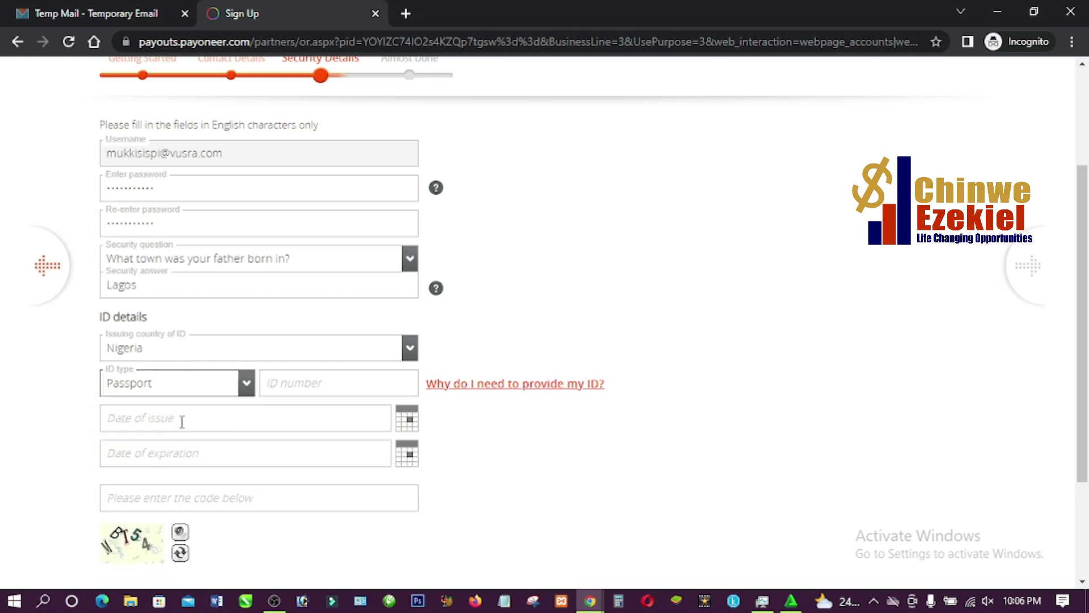
left_click(247, 384)
left_click(187, 402)
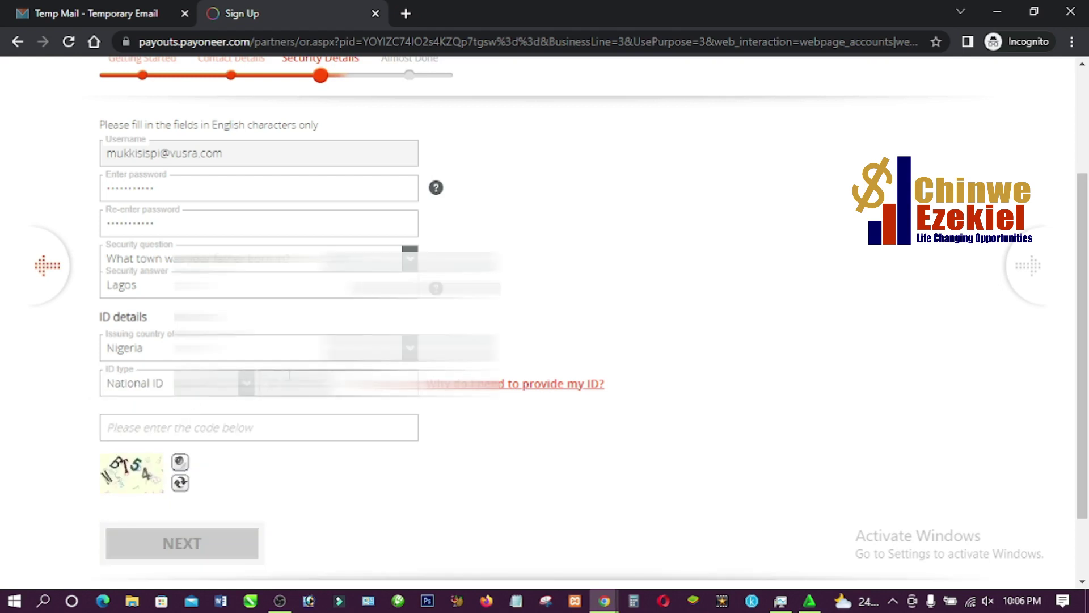
scroll(131, 391, "down", 2)
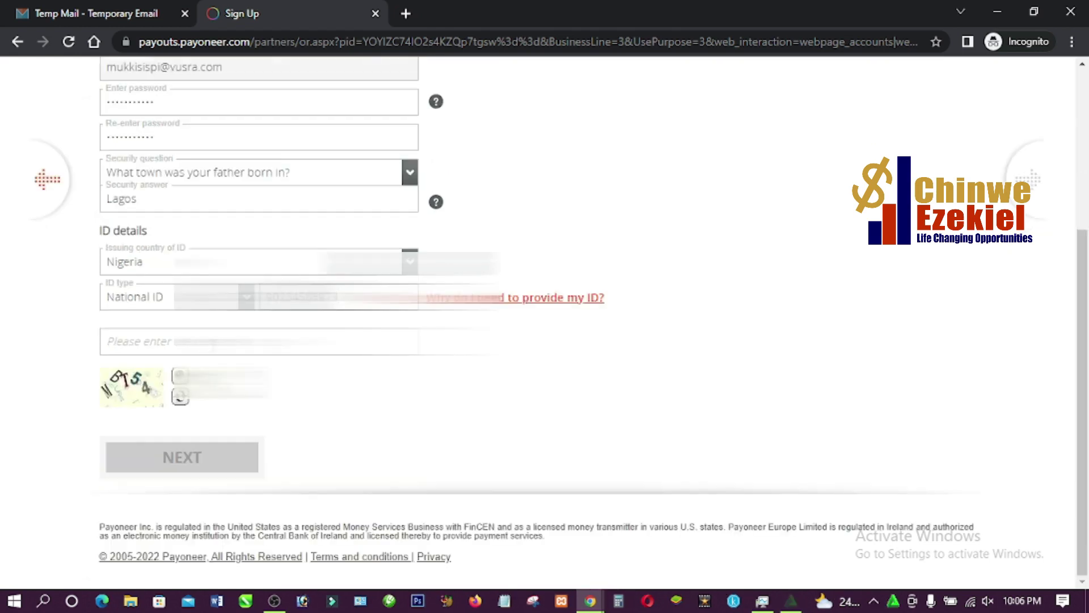
left_click(224, 341)
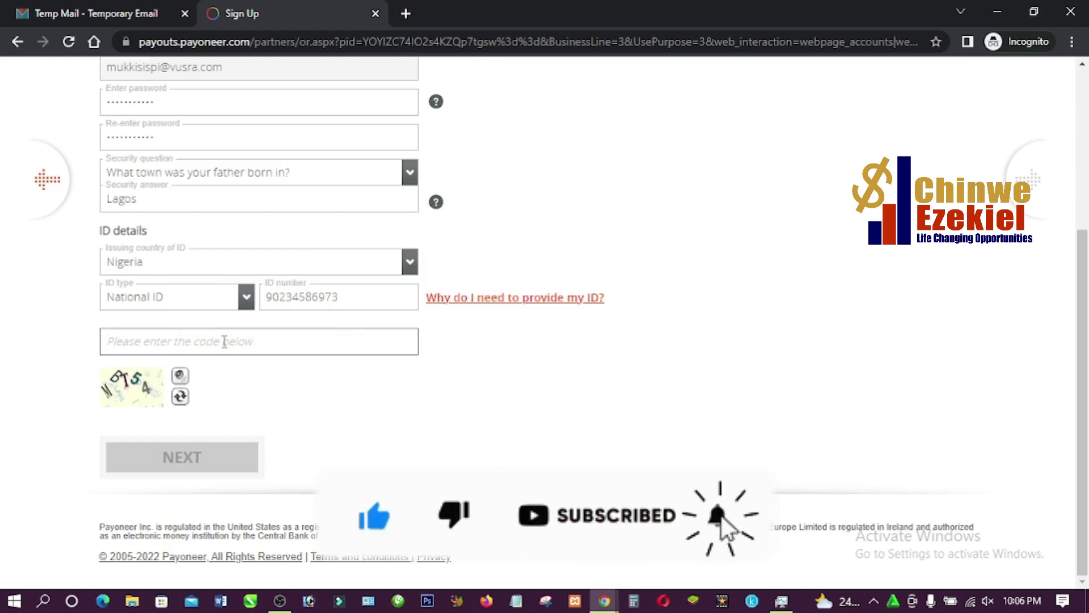
Enter the image verification code, correcting its missing first letter, and continue to Almost Done.
type("B")
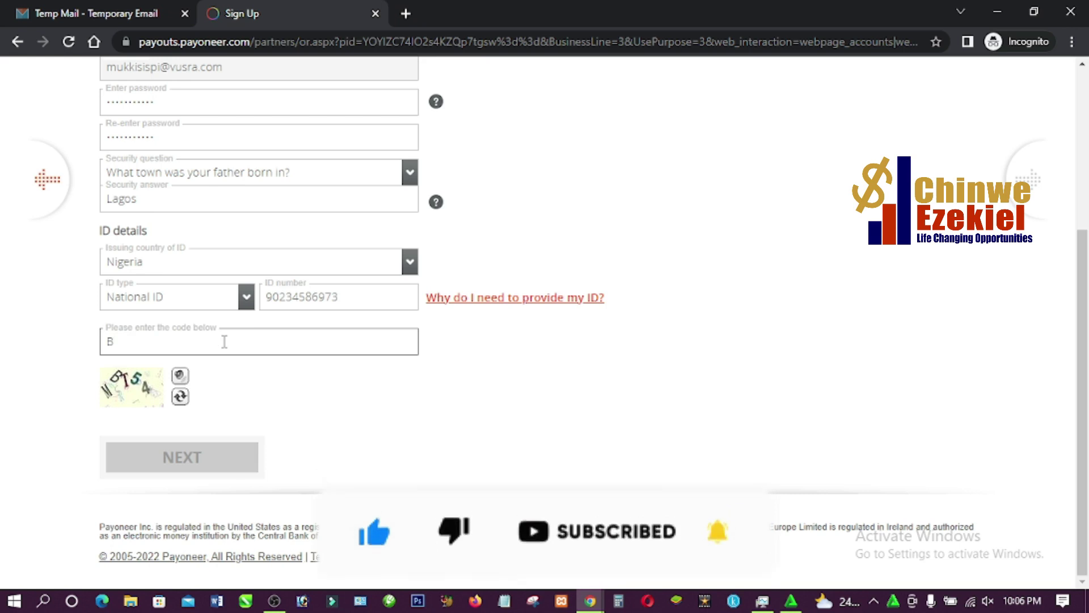
type("T54")
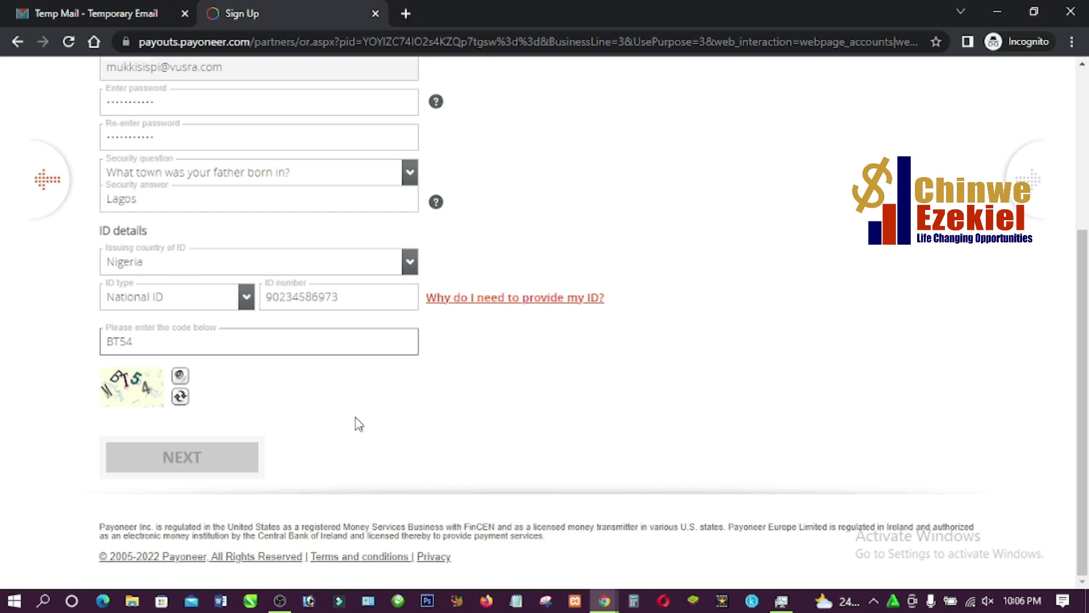
left_click(107, 340)
type("N")
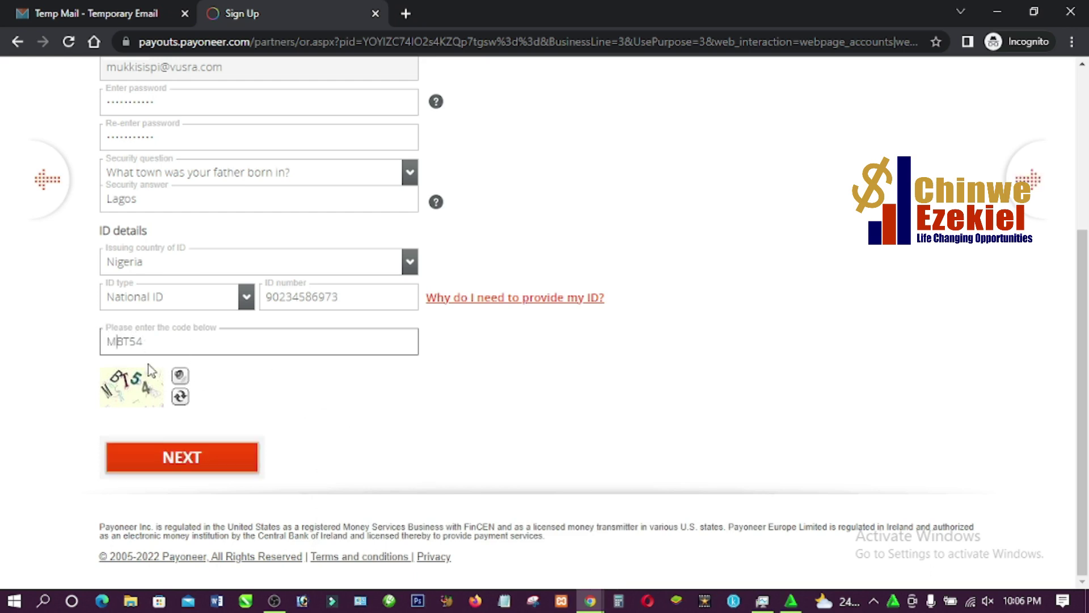
left_click(172, 459)
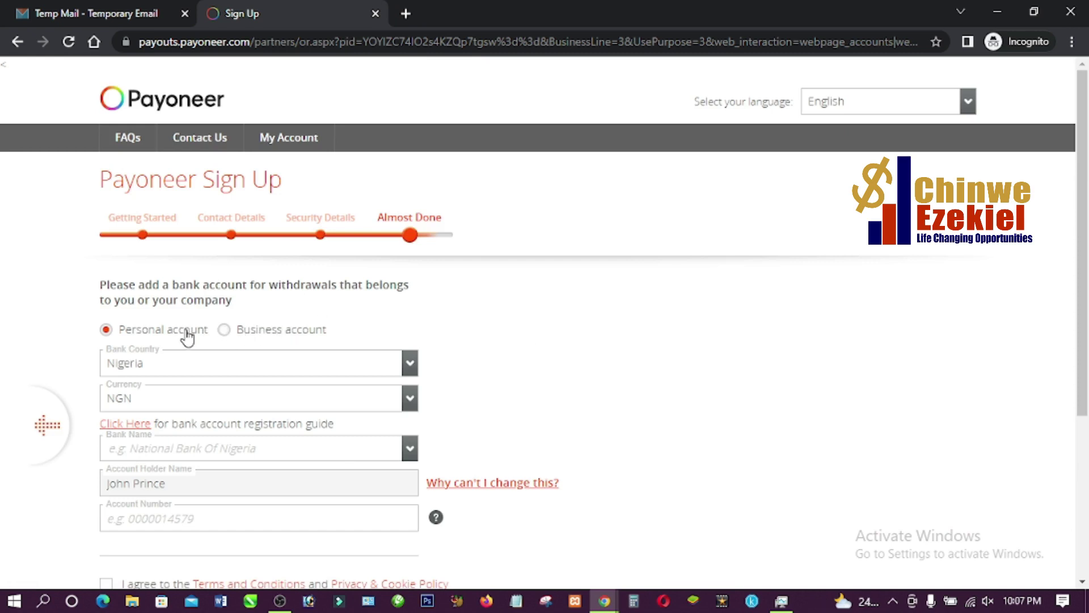
Replace the autofilled account number with the 10-digit NUBAN and choose the bank from the Bank Name list.
scroll(196, 329, "down", 2)
scroll(196, 329, "down", 1)
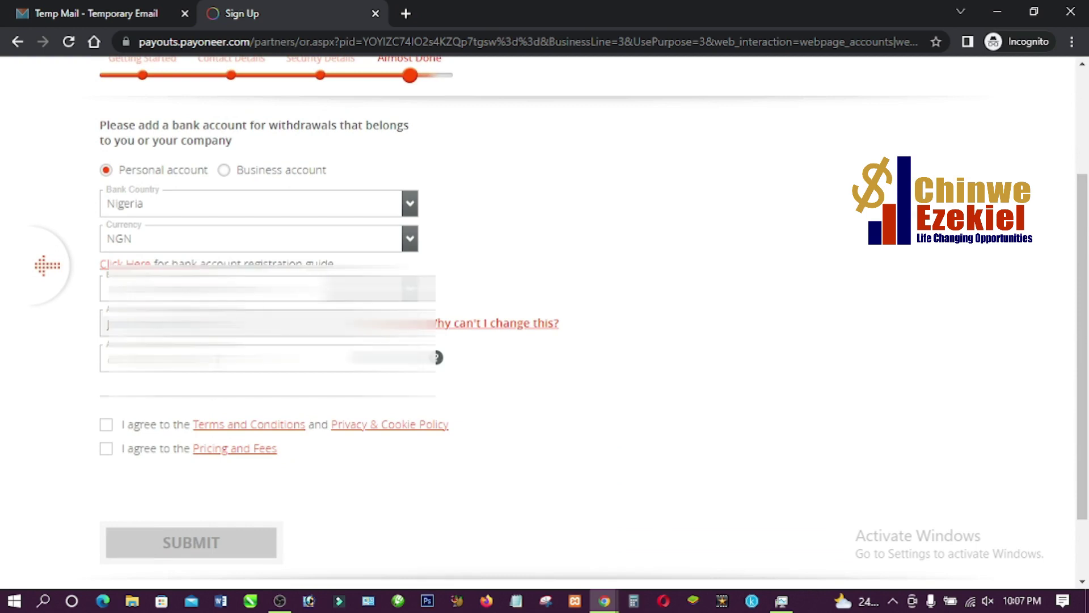
left_click(266, 357)
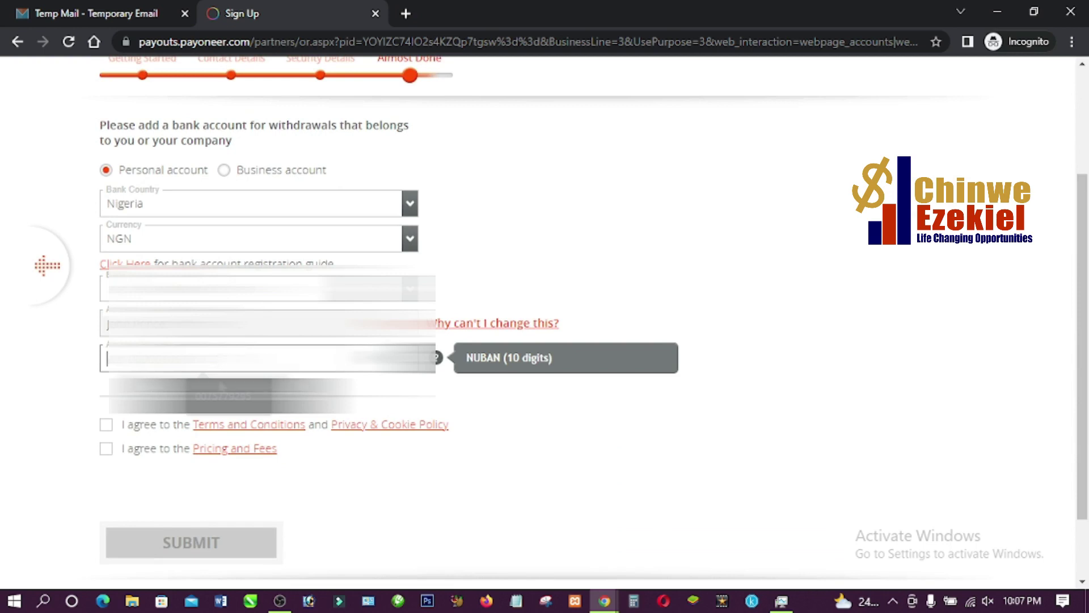
key("Down")
key("Return")
key("ctrl+a")
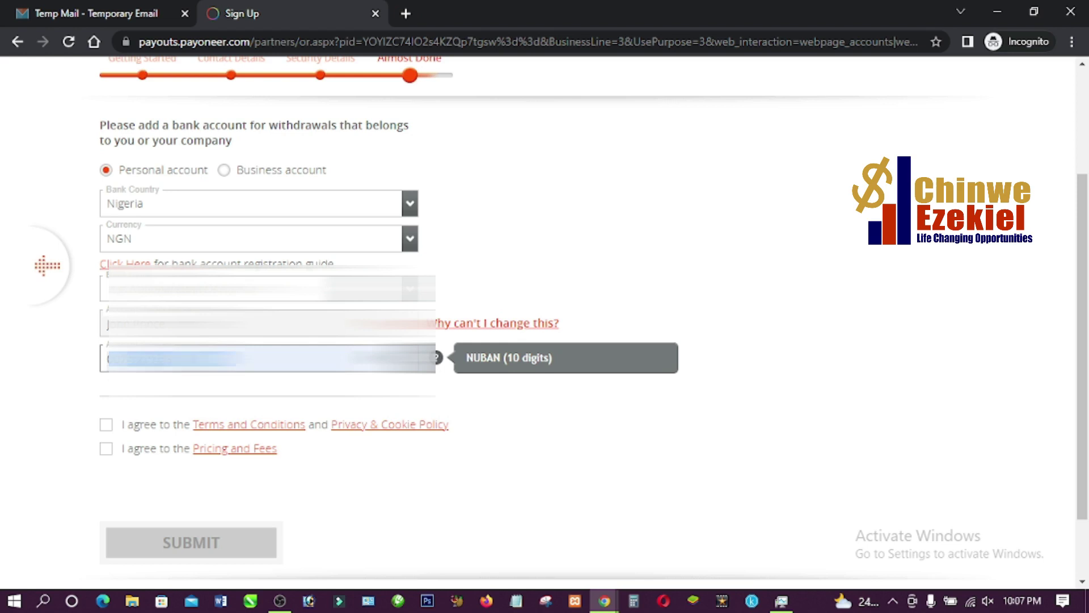
key("BackSpace")
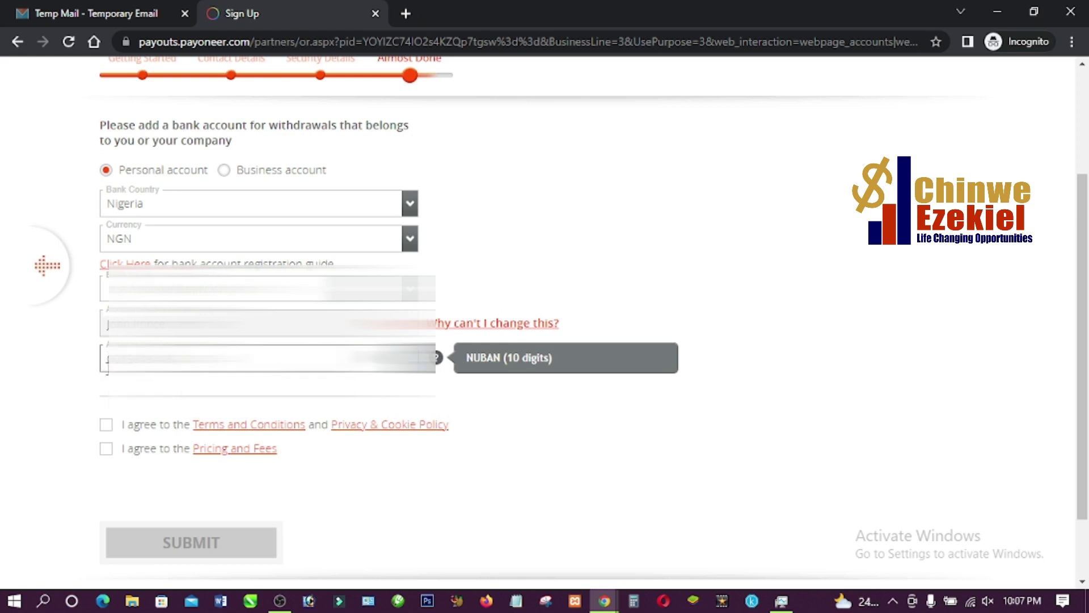
left_click(241, 300)
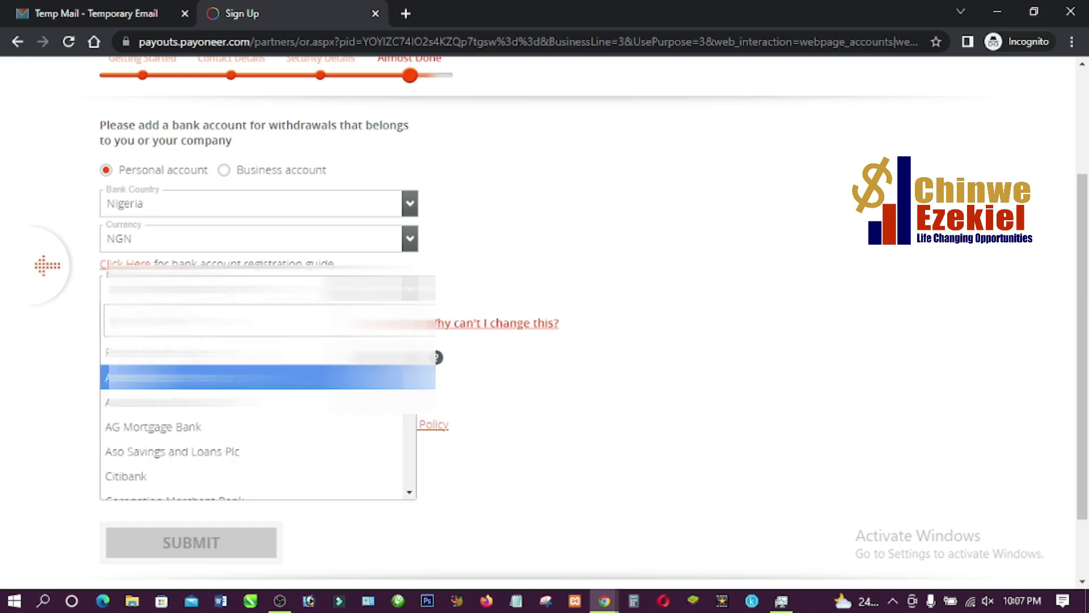
left_click(178, 413)
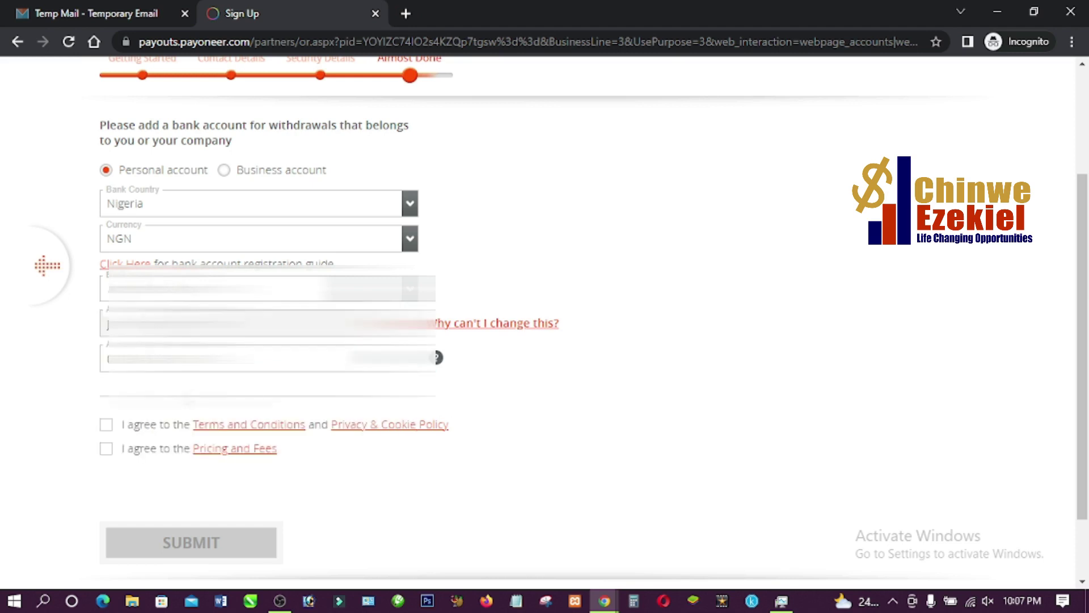
Accept the Terms and Conditions and the Pricing and Fees, then submit the application.
left_click(106, 426)
left_click(106, 448)
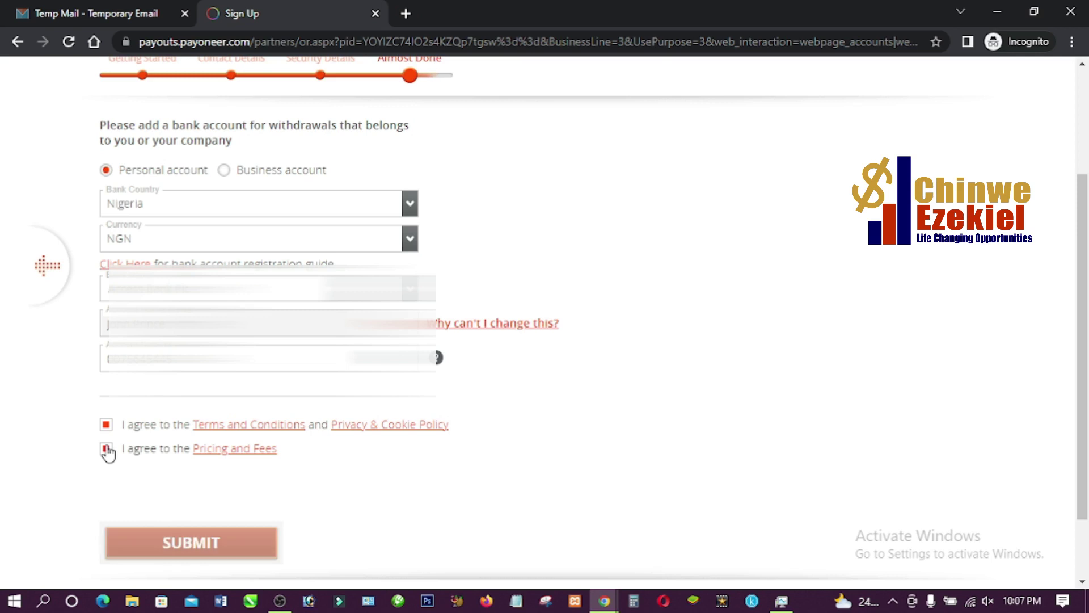
scroll(446, 465, "down", 2)
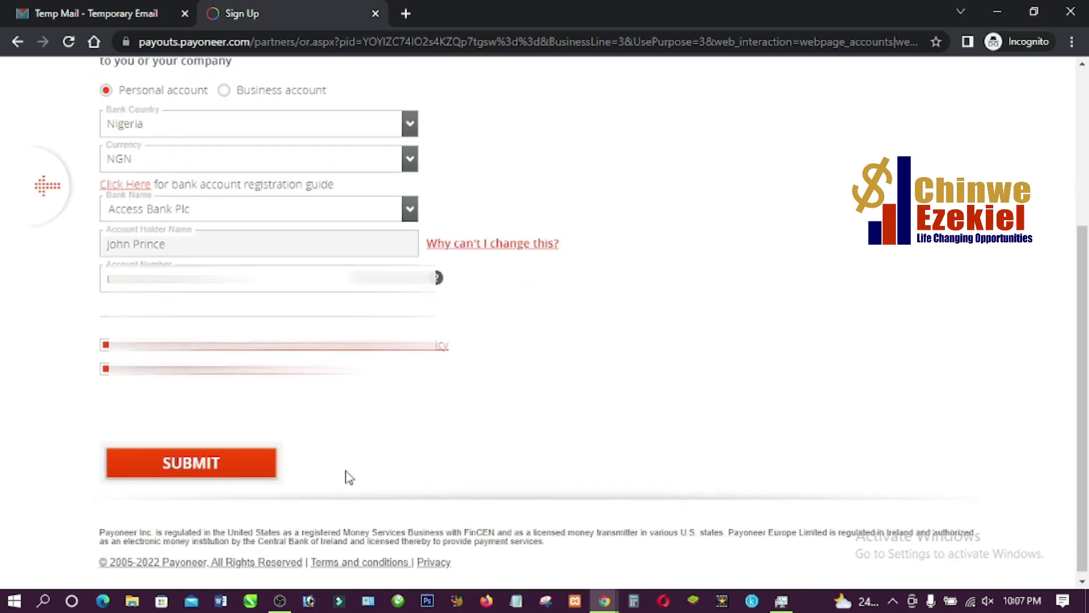
left_click(204, 471)
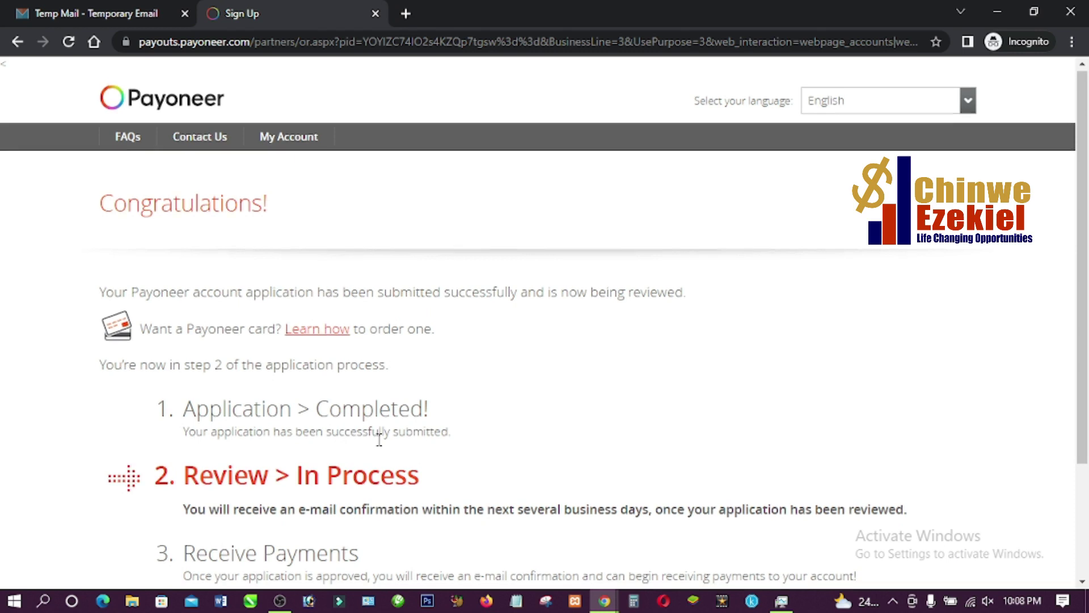
scroll(377, 434, "down", 3)
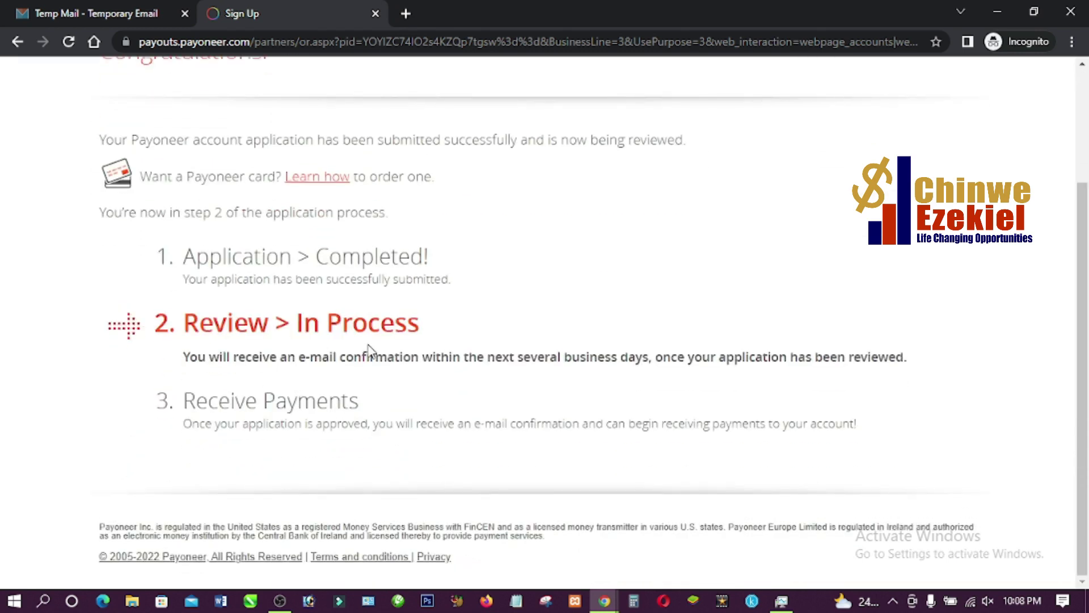